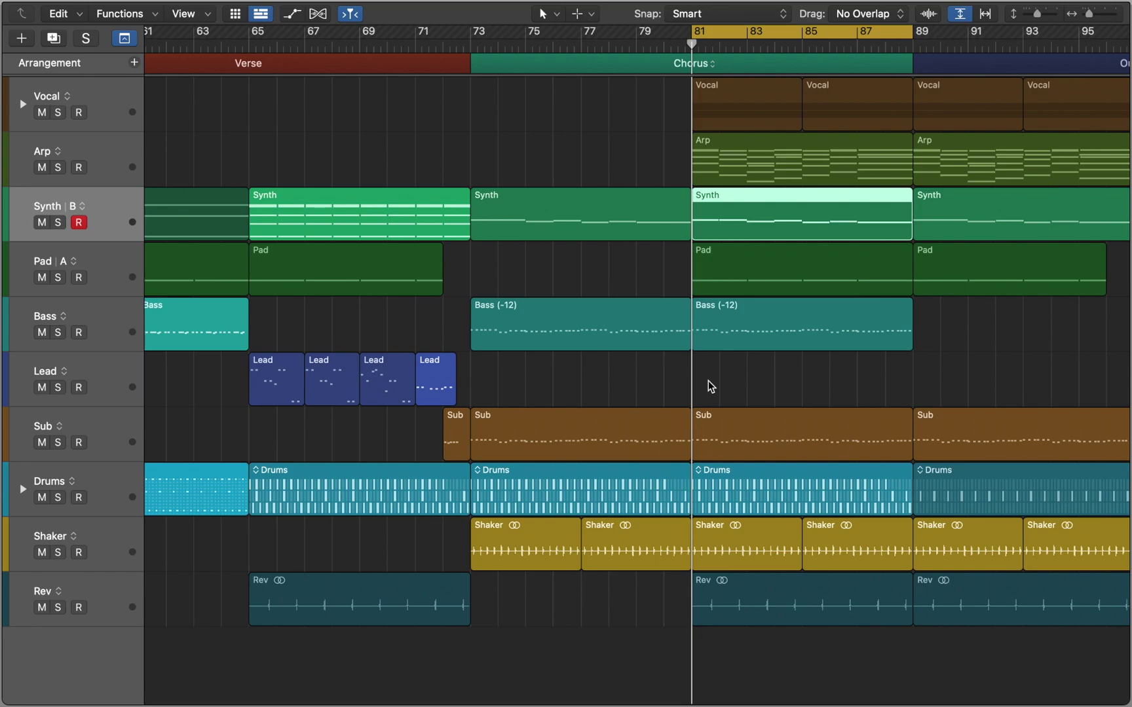
Glance at the LFOTool window, then start playback from bar 81
{"action": "key", "text": "v"}
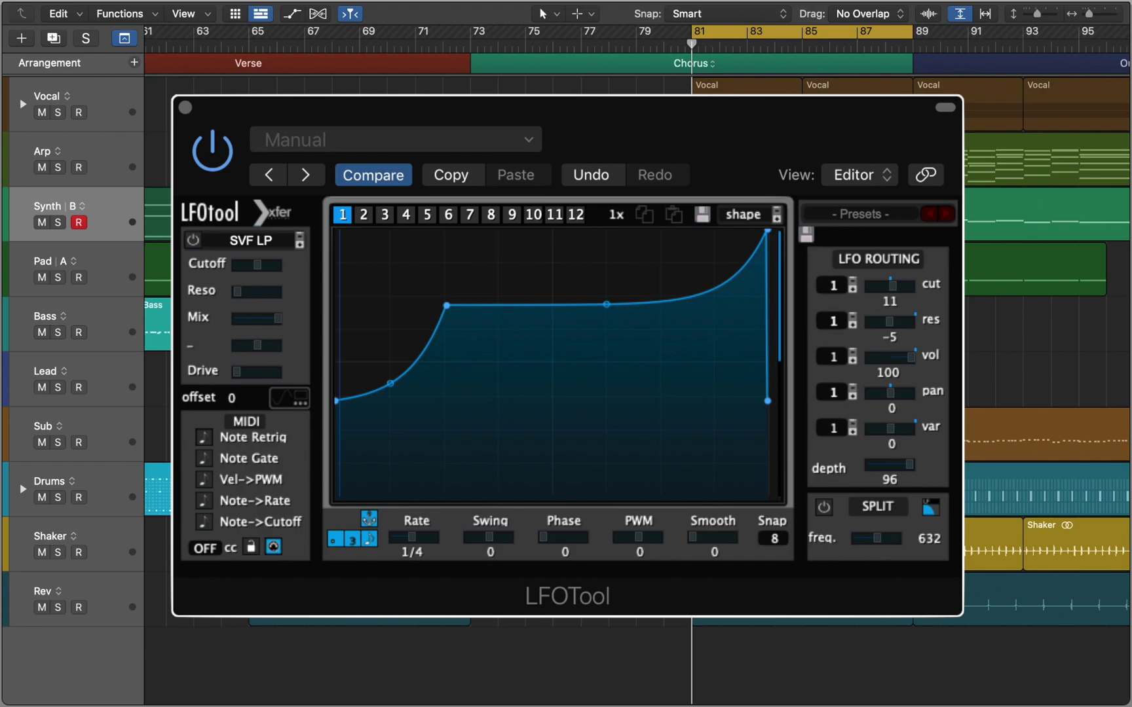
{"action": "key", "text": "v"}
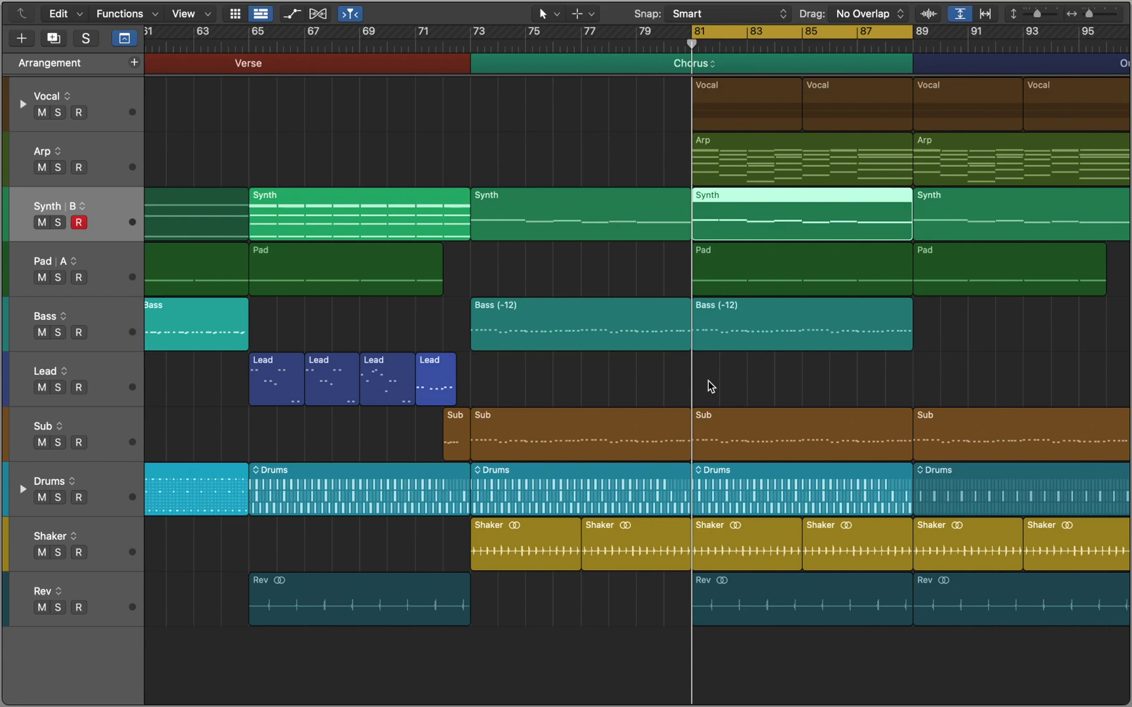
{"action": "key", "text": "space"}
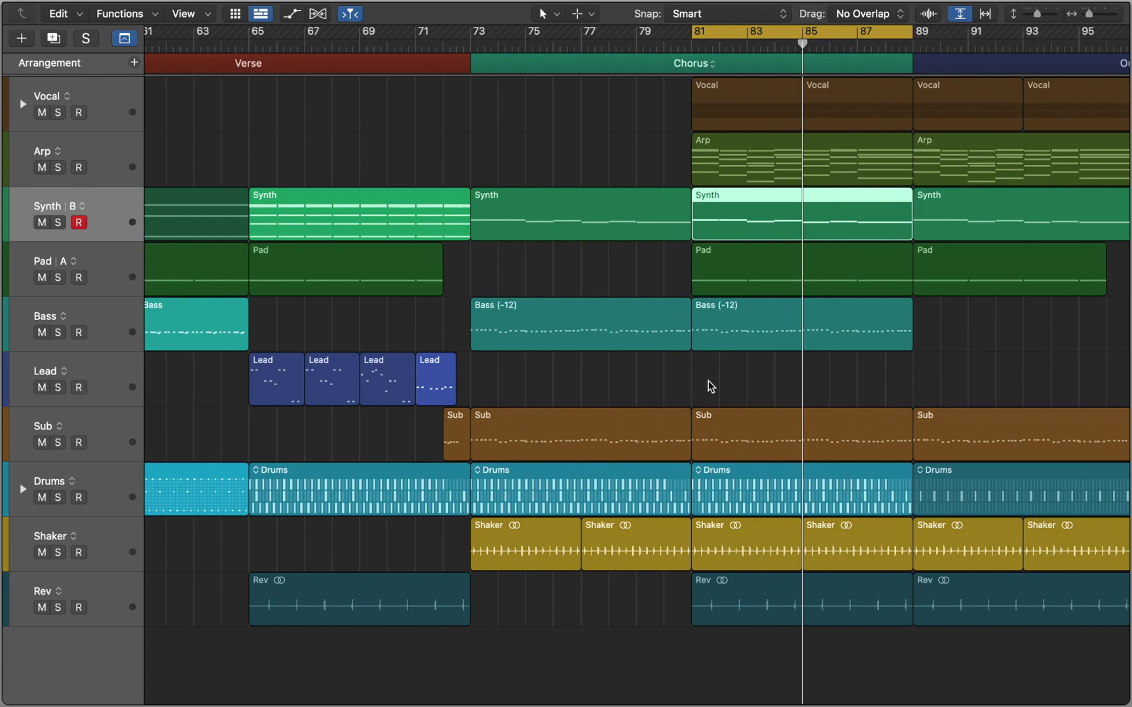
Audition the Synth track soloed from bar 81, then clear the solo
{"action": "key", "text": "ctrl+s"}
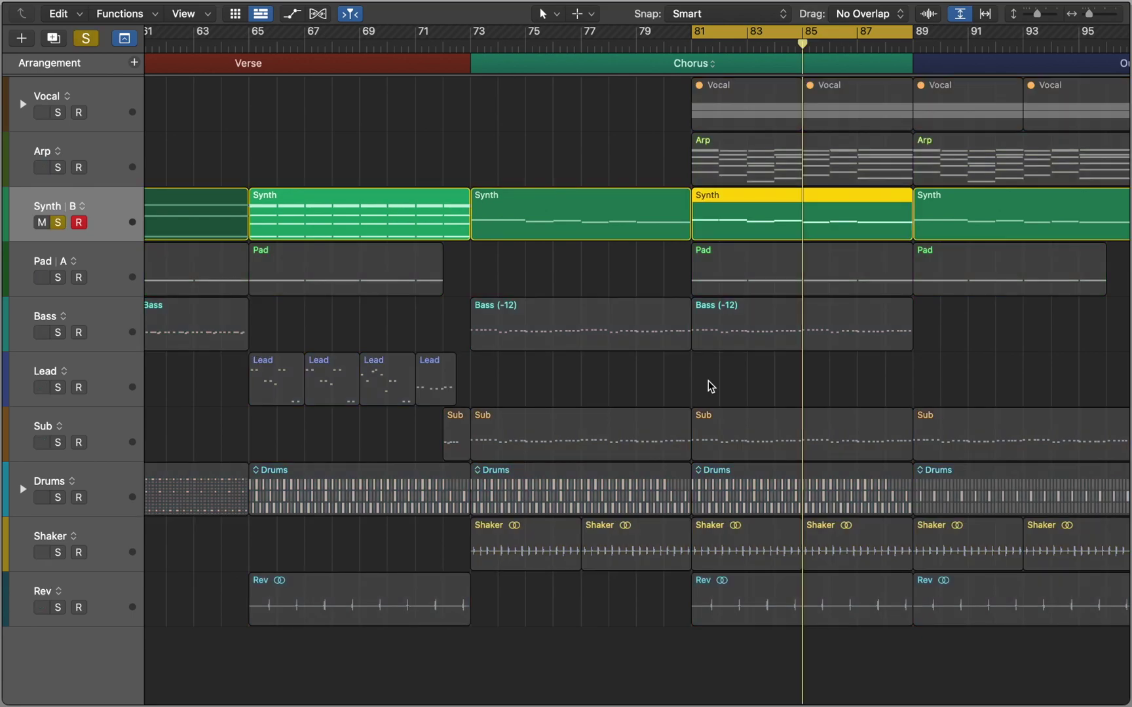
{"action": "key", "text": "shift+Return"}
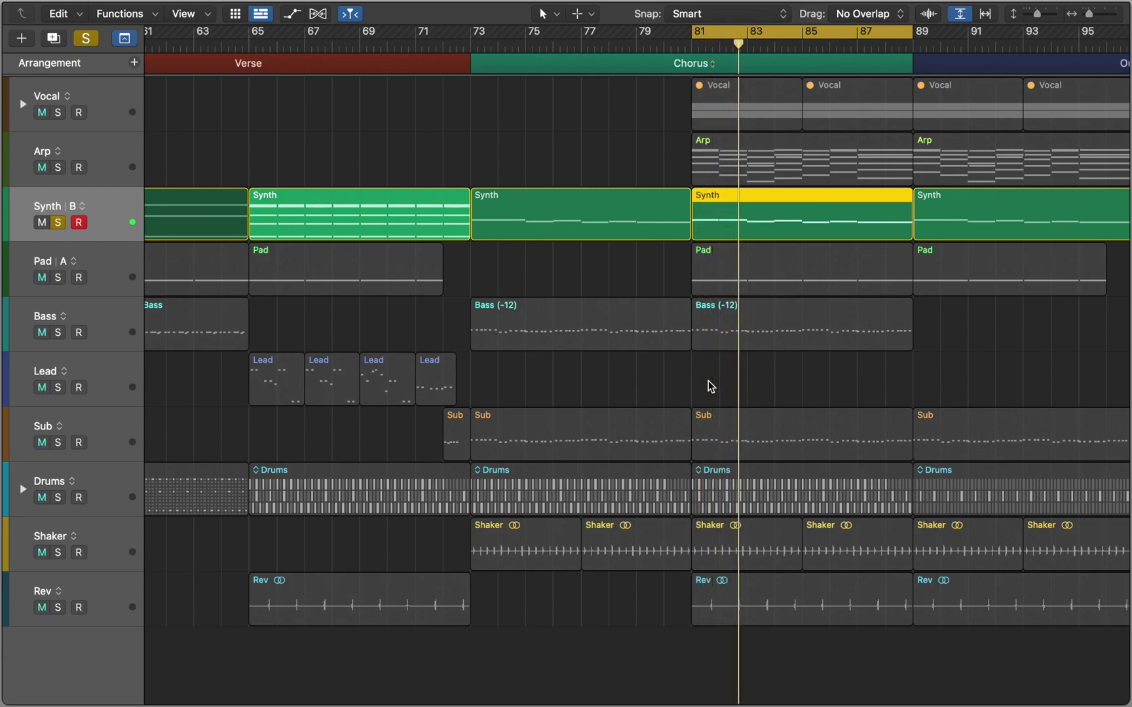
{"action": "key", "text": "ctrl+s"}
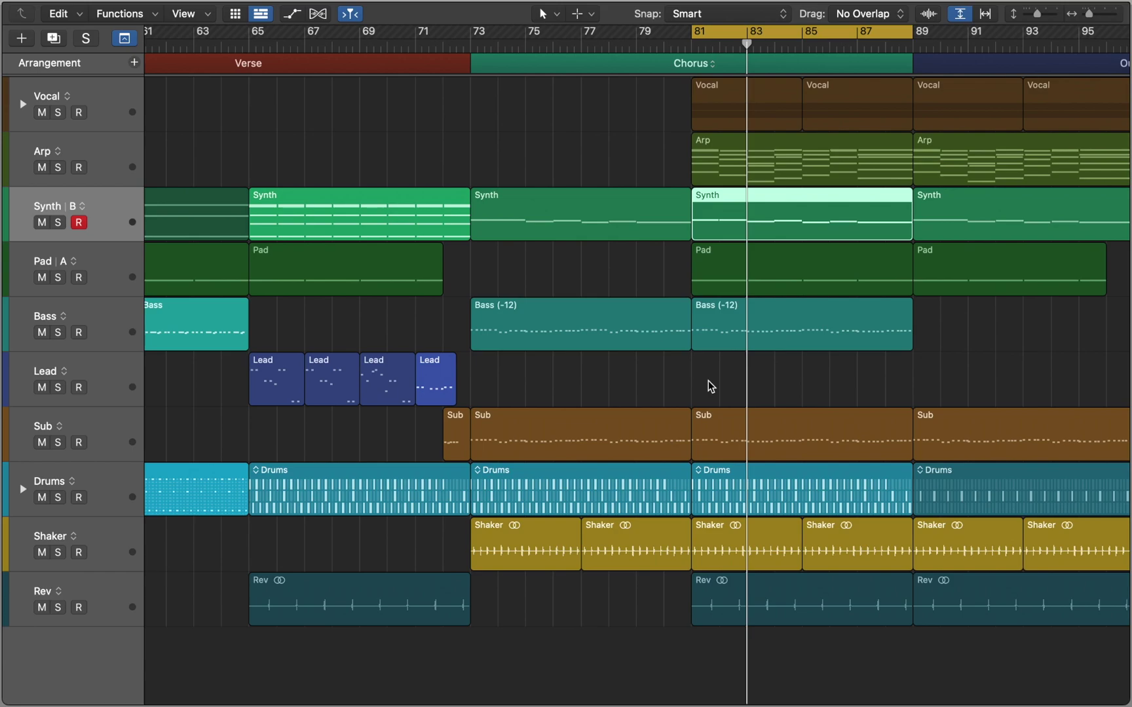
Show the inspector and insert Multi Effects > Step FX in an empty Synth insert slot
{"action": "key", "text": "i"}
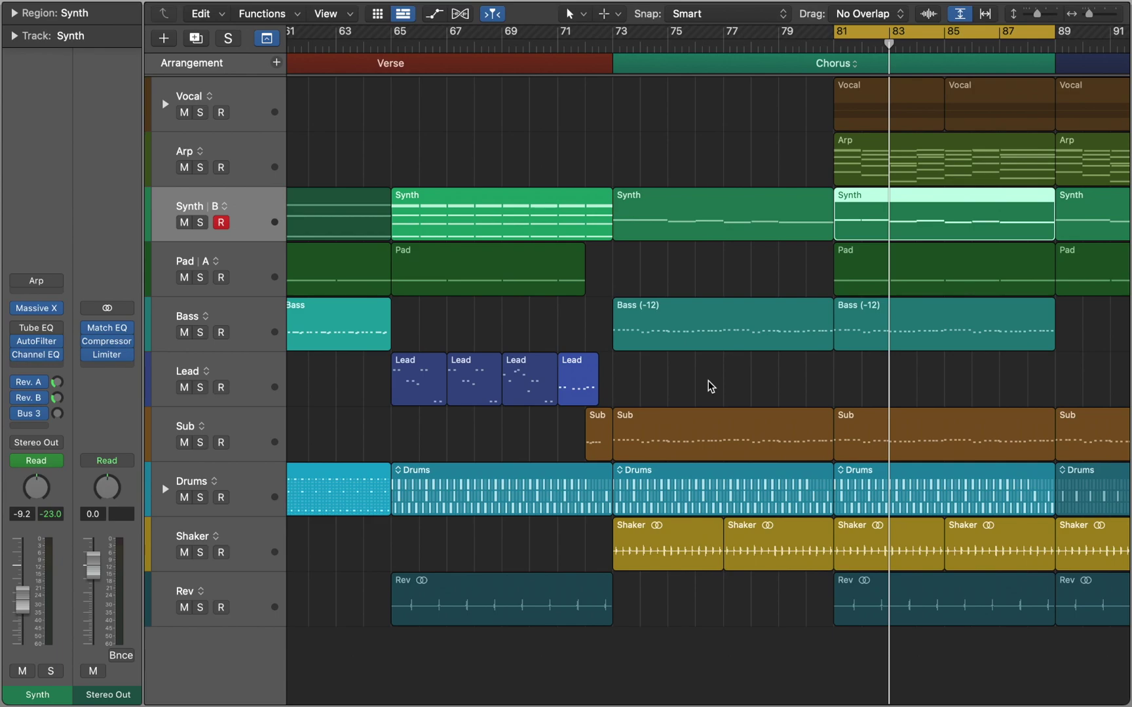
{"action": "left_click", "coordinate": [30, 368]}
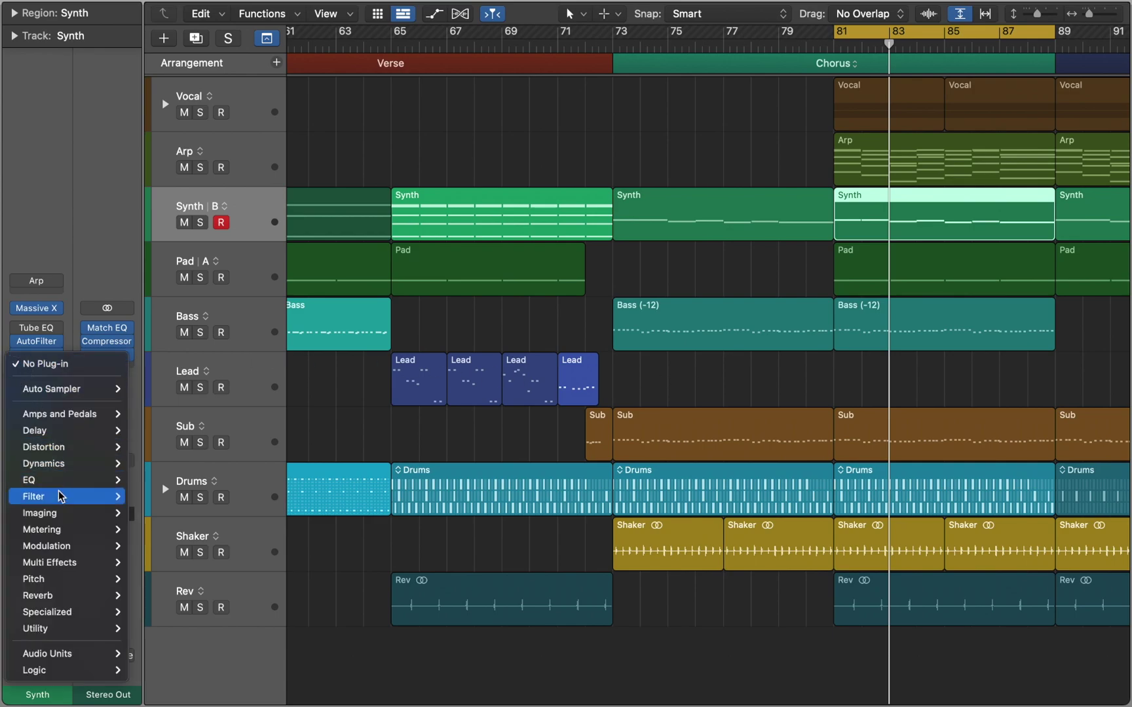
{"action": "mouse_move", "coordinate": [60, 563]}
{"action": "left_click", "coordinate": [154, 596]}
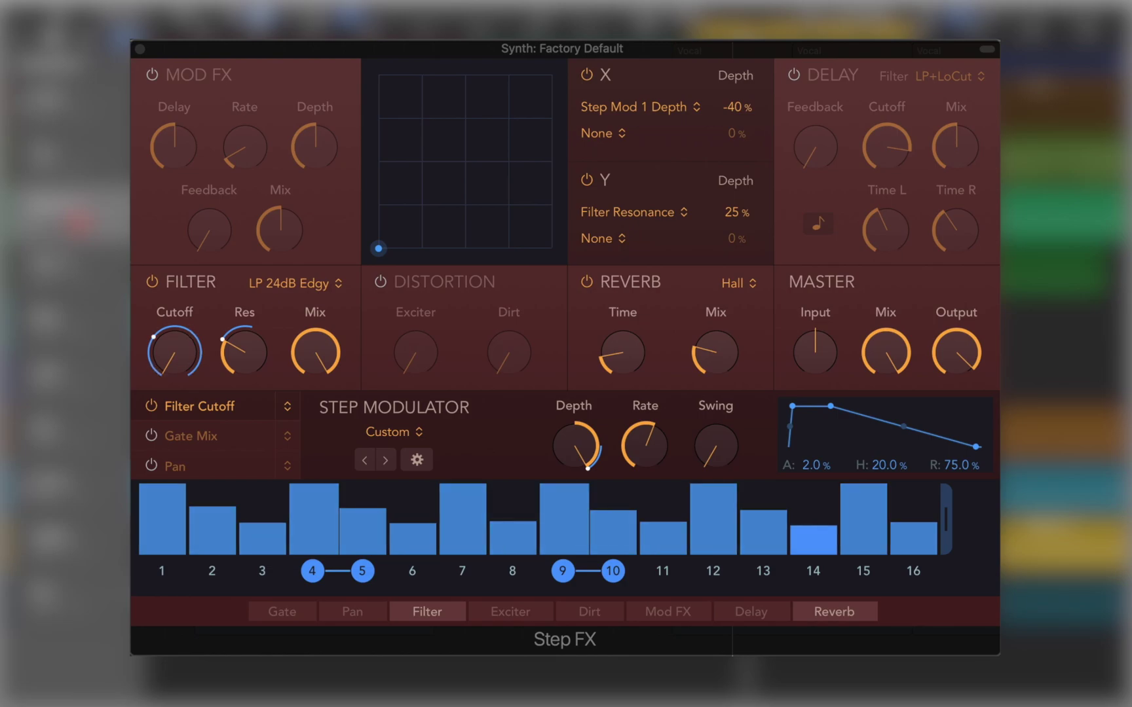
Switch off Filter Cutoff stepping, Filter, Reverb, Y and X, and enable Gate Mix stepping
{"action": "left_click", "coordinate": [152, 406]}
{"action": "mouse_move", "coordinate": [158, 364]}
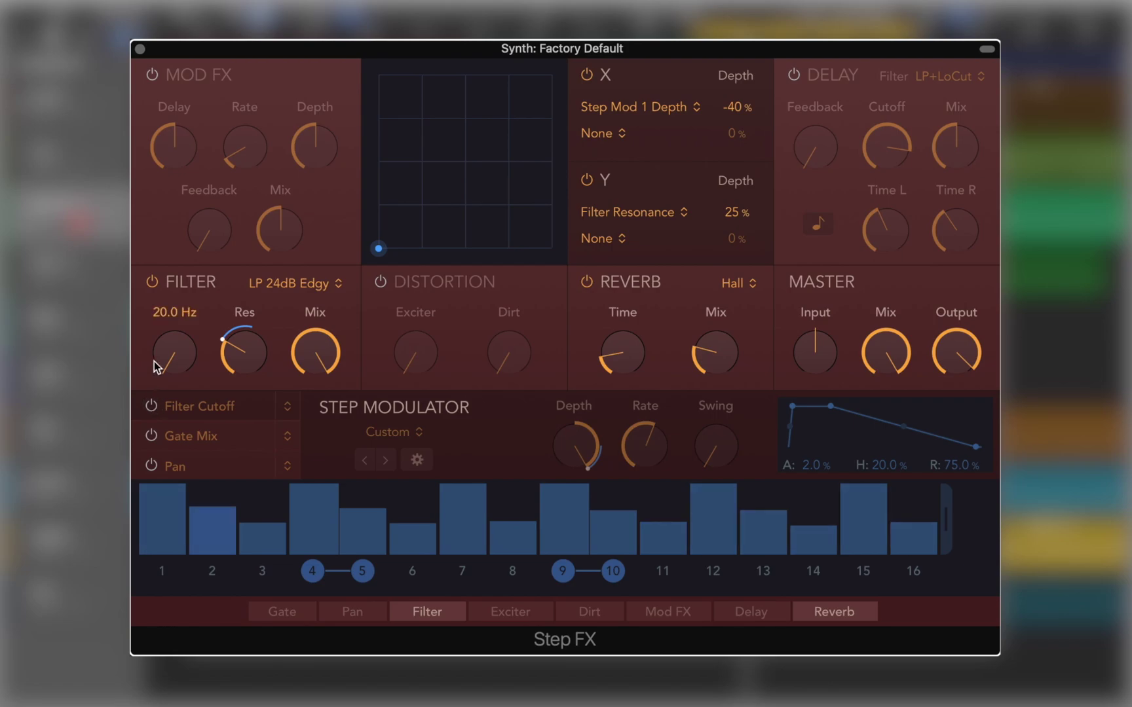
{"action": "left_click", "coordinate": [152, 286]}
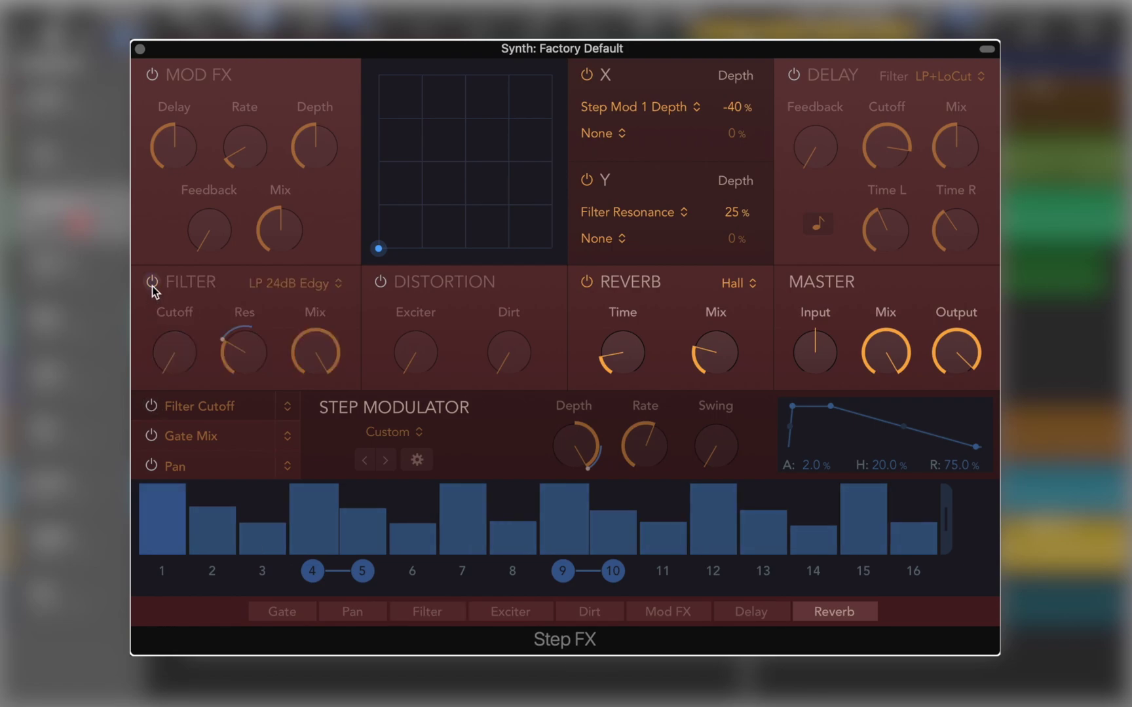
{"action": "left_click", "coordinate": [587, 282]}
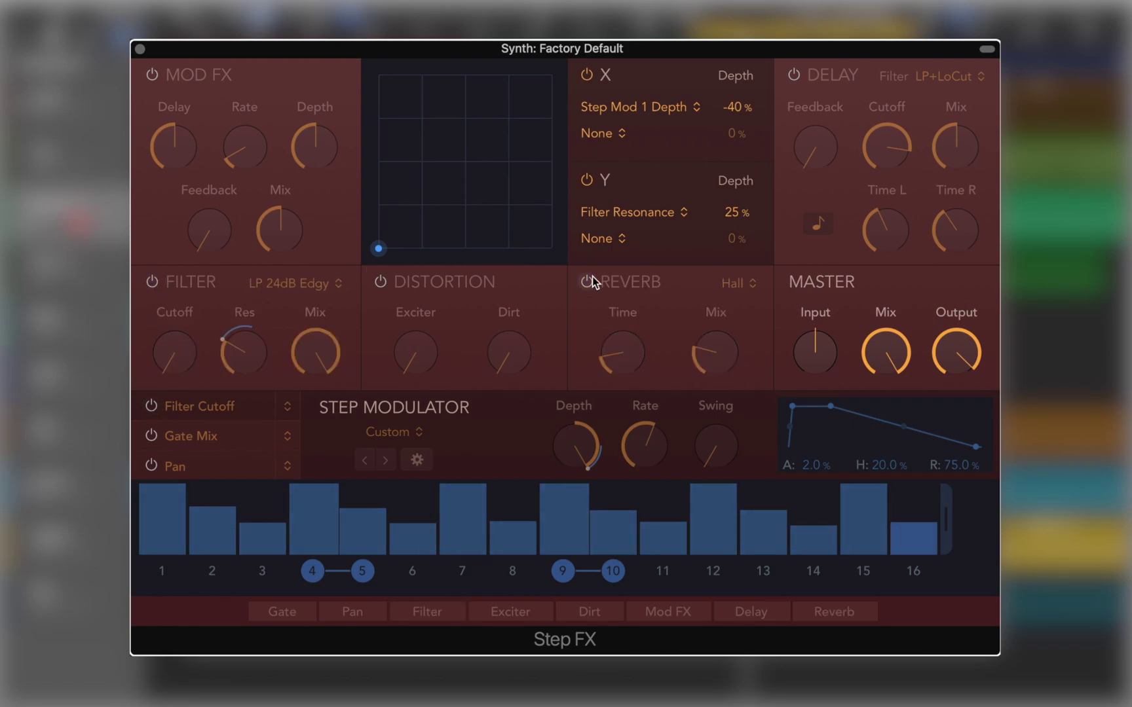
{"action": "left_click", "coordinate": [587, 181]}
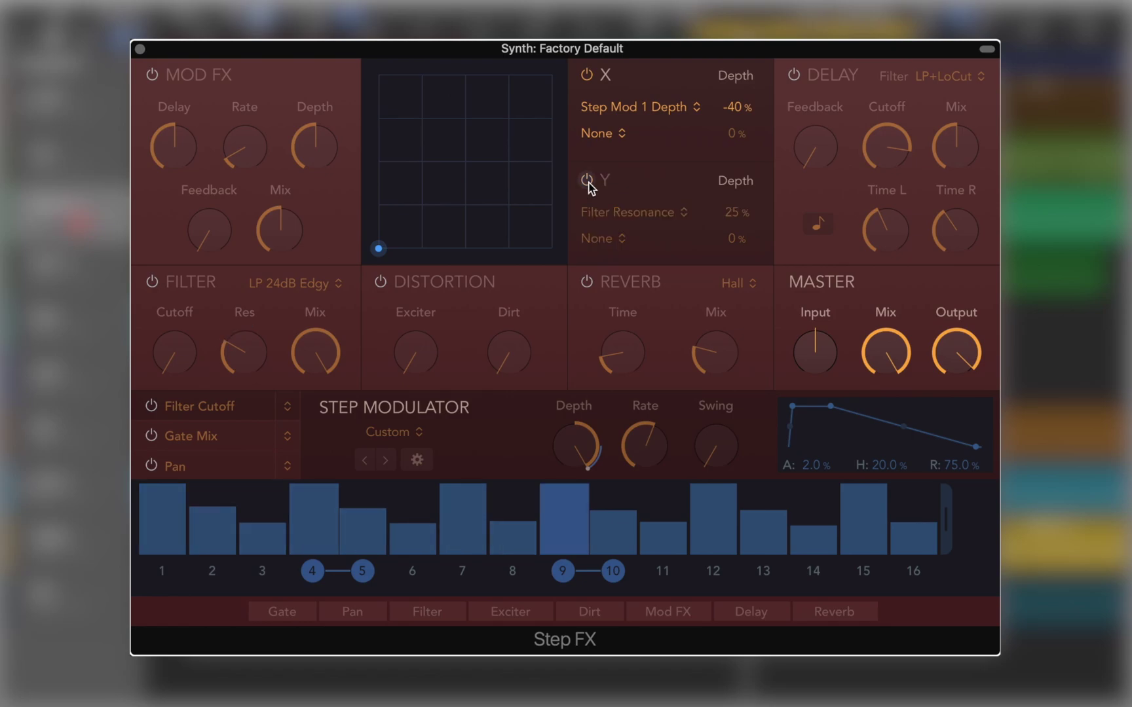
{"action": "left_click", "coordinate": [588, 75]}
{"action": "left_click", "coordinate": [218, 433]}
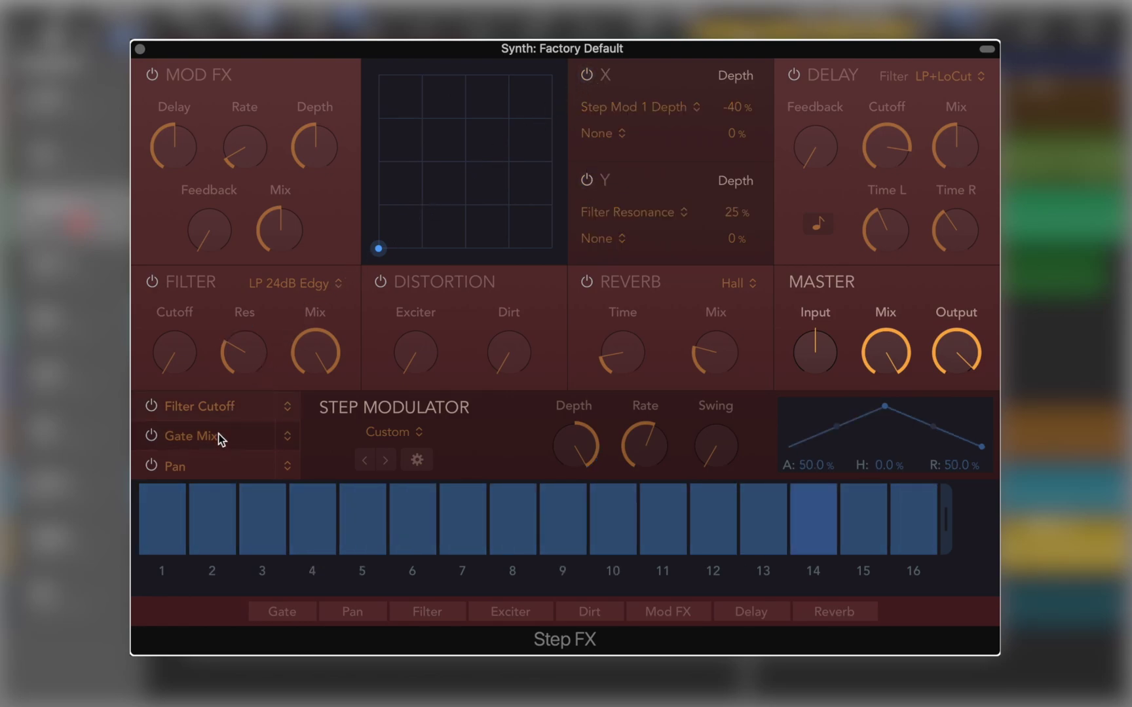
{"action": "left_click", "coordinate": [152, 437]}
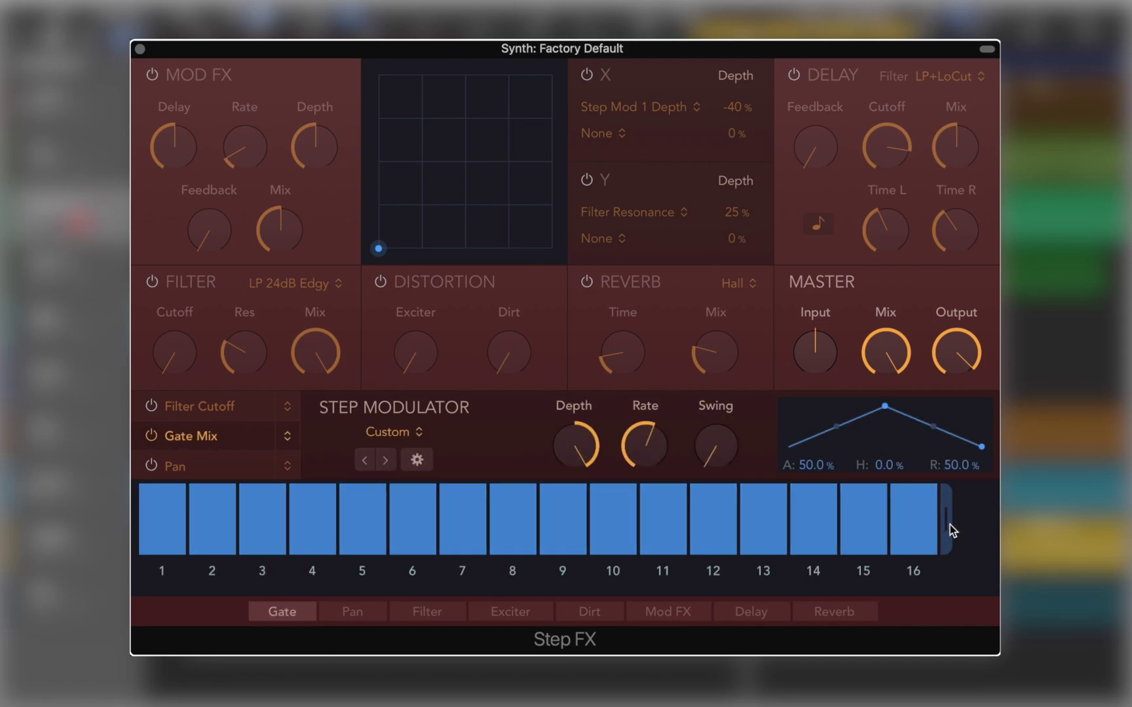
Make Gate Mix one 1/4-rate step with a curved attack: A 58.8%, H 41.2%, R 0%
{"action": "left_click_drag", "start_coordinate": [949, 524], "coordinate": [193, 598]}
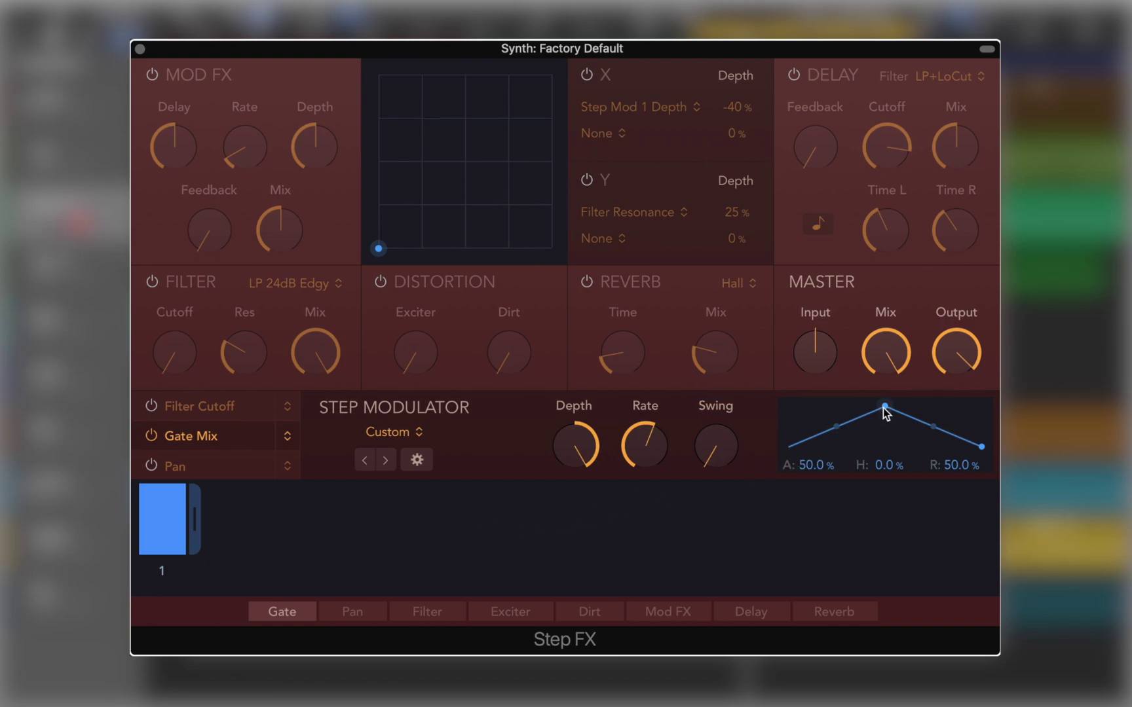
{"action": "left_click_drag", "start_coordinate": [881, 408], "coordinate": [988, 408]}
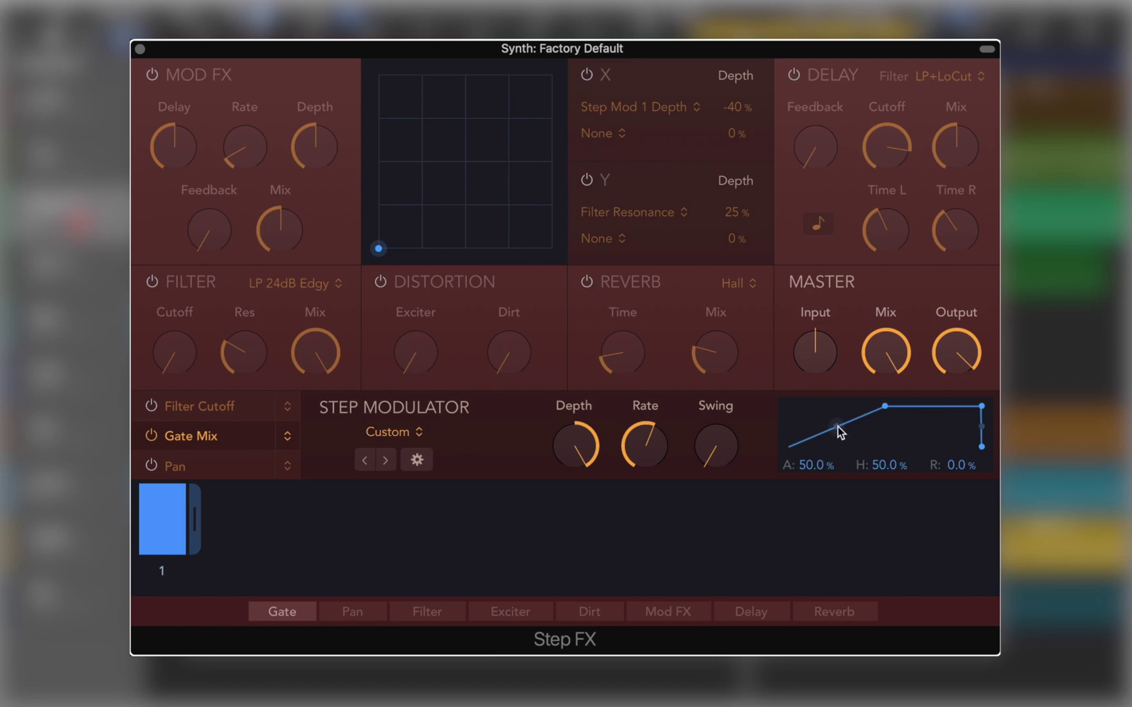
{"action": "left_click_drag", "start_coordinate": [837, 426], "coordinate": [840, 436]}
{"action": "mouse_move", "coordinate": [670, 441]}
{"action": "left_click_drag", "start_coordinate": [661, 443], "coordinate": [647, 500]}
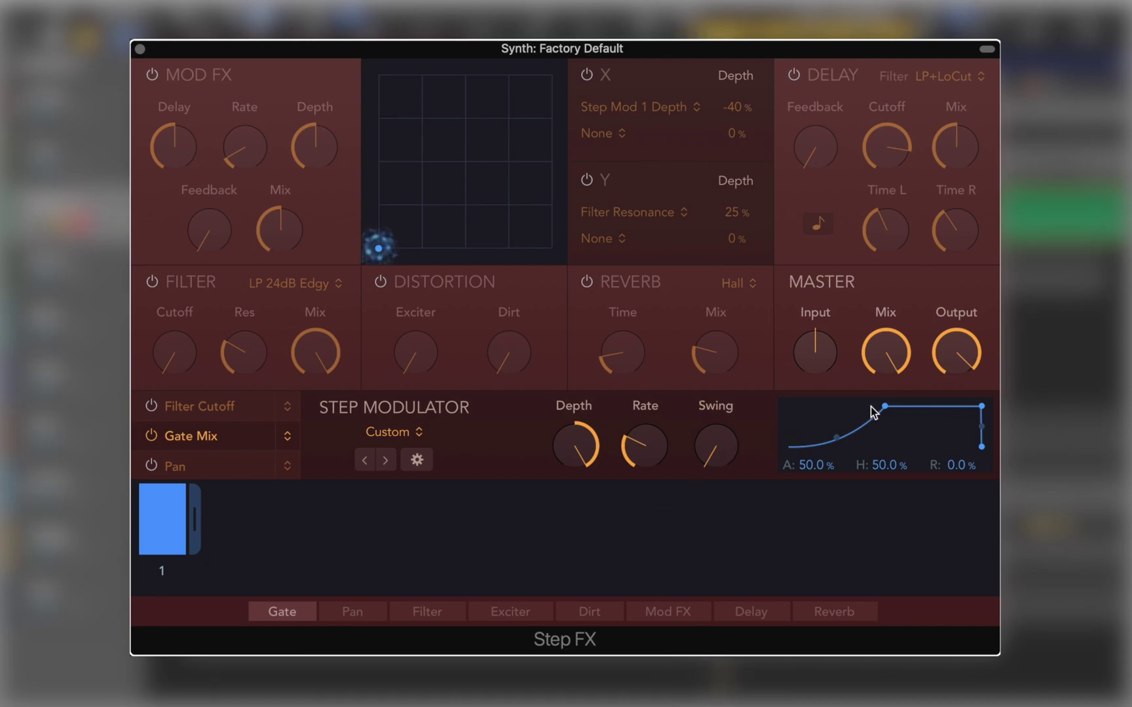
{"action": "left_click_drag", "start_coordinate": [885, 406], "coordinate": [902, 408]}
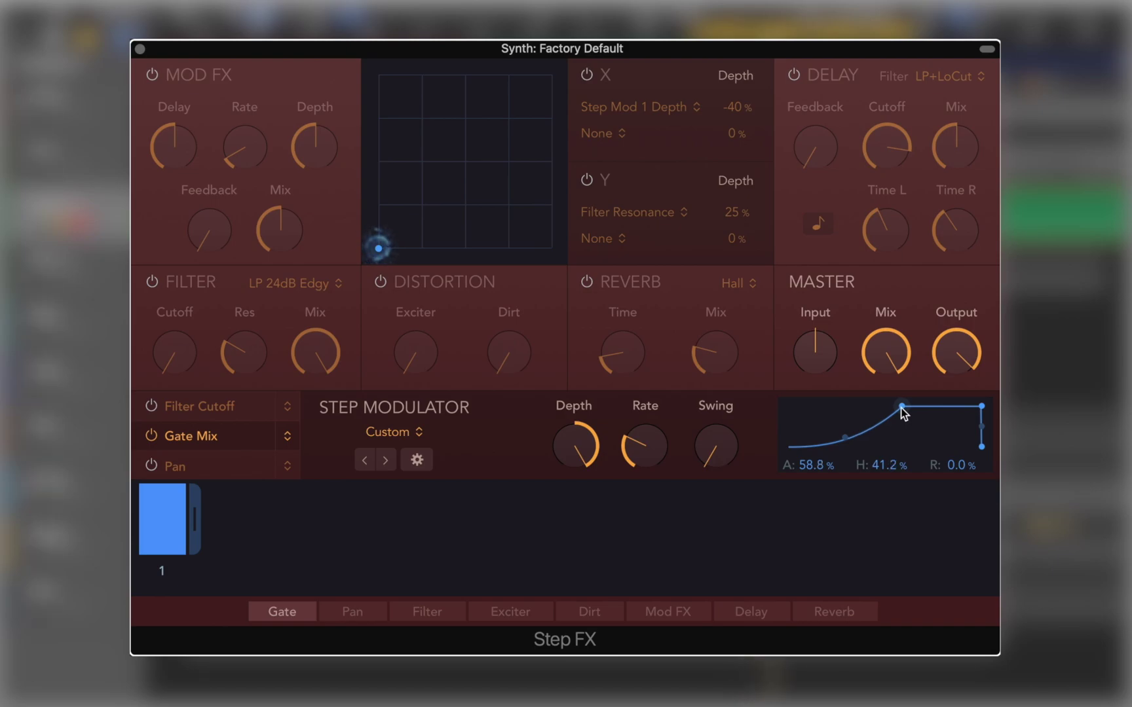
{"action": "mouse_move", "coordinate": [755, 448]}
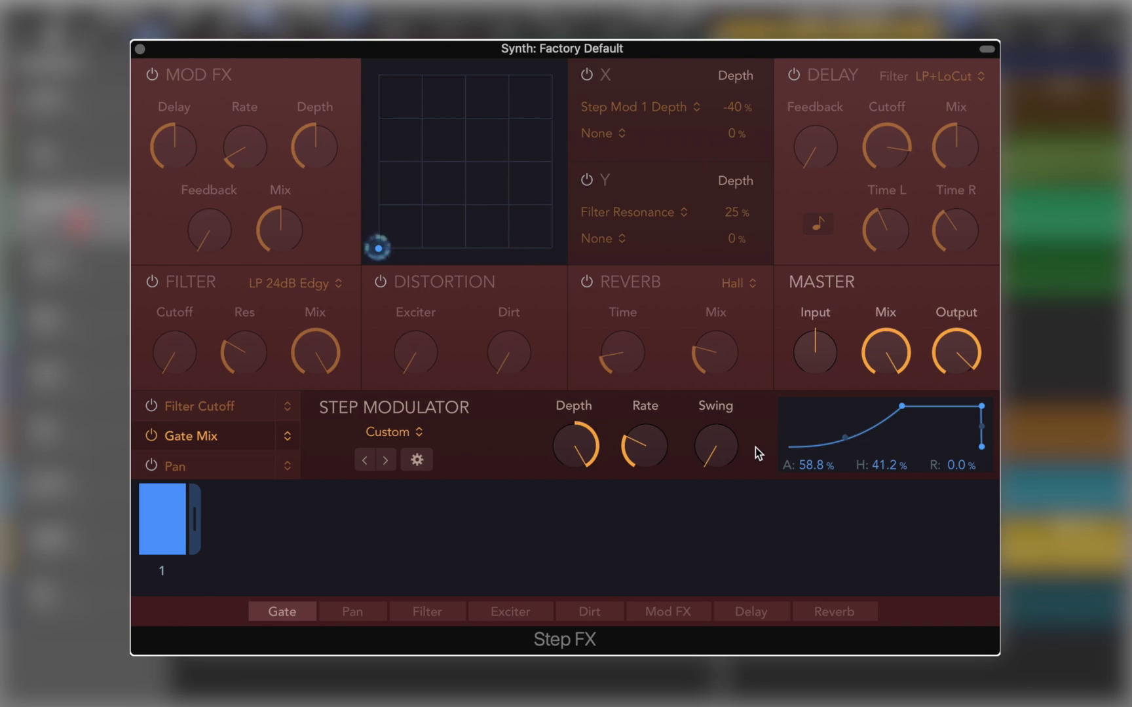
Nudge Swing up, bow the attack curve further, and set Depth to 78.8%
{"action": "mouse_move", "coordinate": [720, 448]}
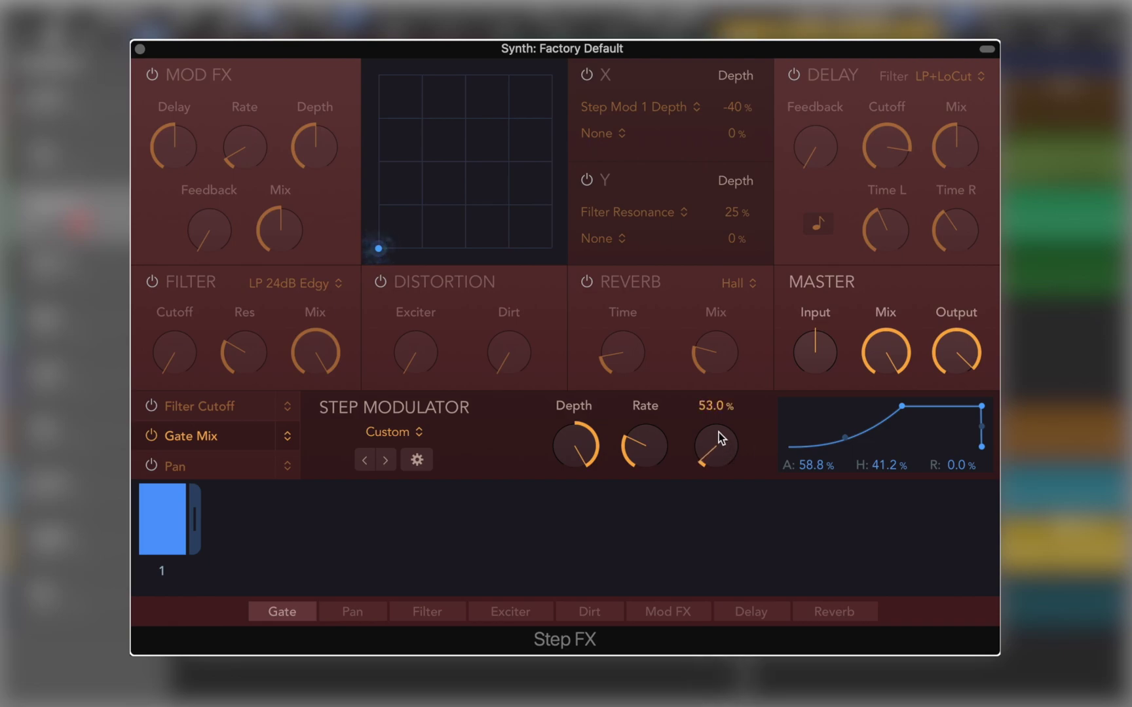
{"action": "left_click_drag", "start_coordinate": [716, 423], "coordinate": [716, 418]}
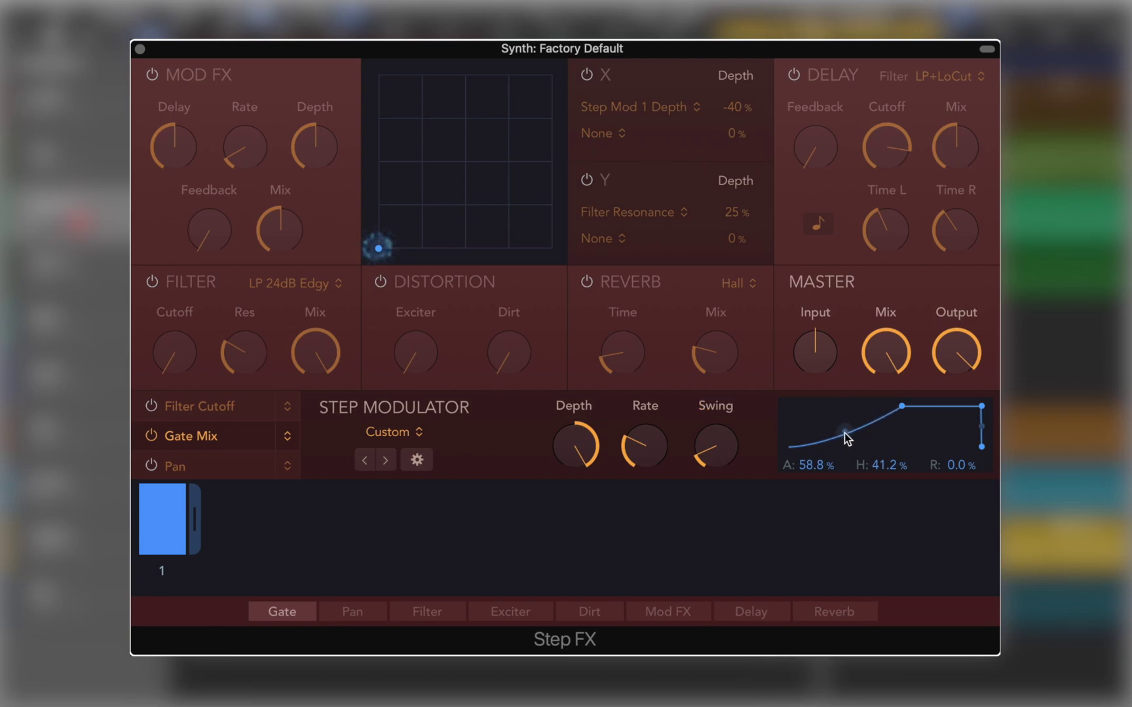
{"action": "left_click_drag", "start_coordinate": [846, 436], "coordinate": [849, 441]}
{"action": "mouse_move", "coordinate": [560, 456]}
{"action": "left_click_drag", "start_coordinate": [560, 455], "coordinate": [564, 480]}
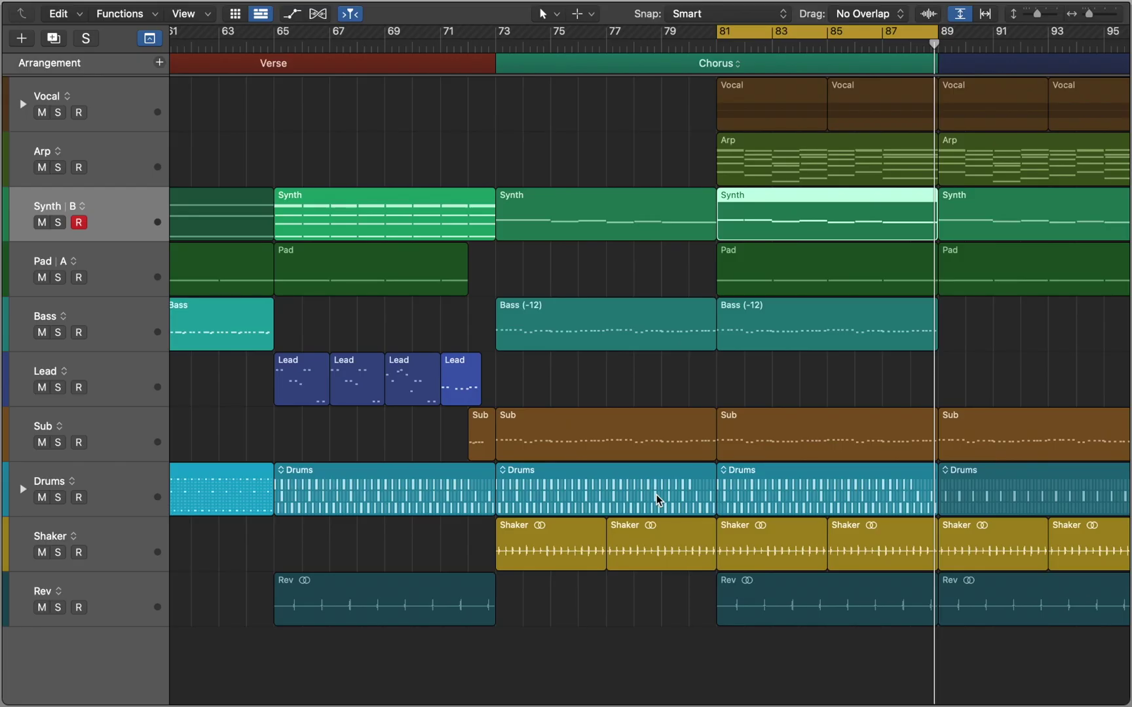
Set the cycle to bars 65–73 from the Synth region and open Gate Mix's target list
{"action": "left_click", "coordinate": [438, 234]}
{"action": "key", "text": "super+u"}
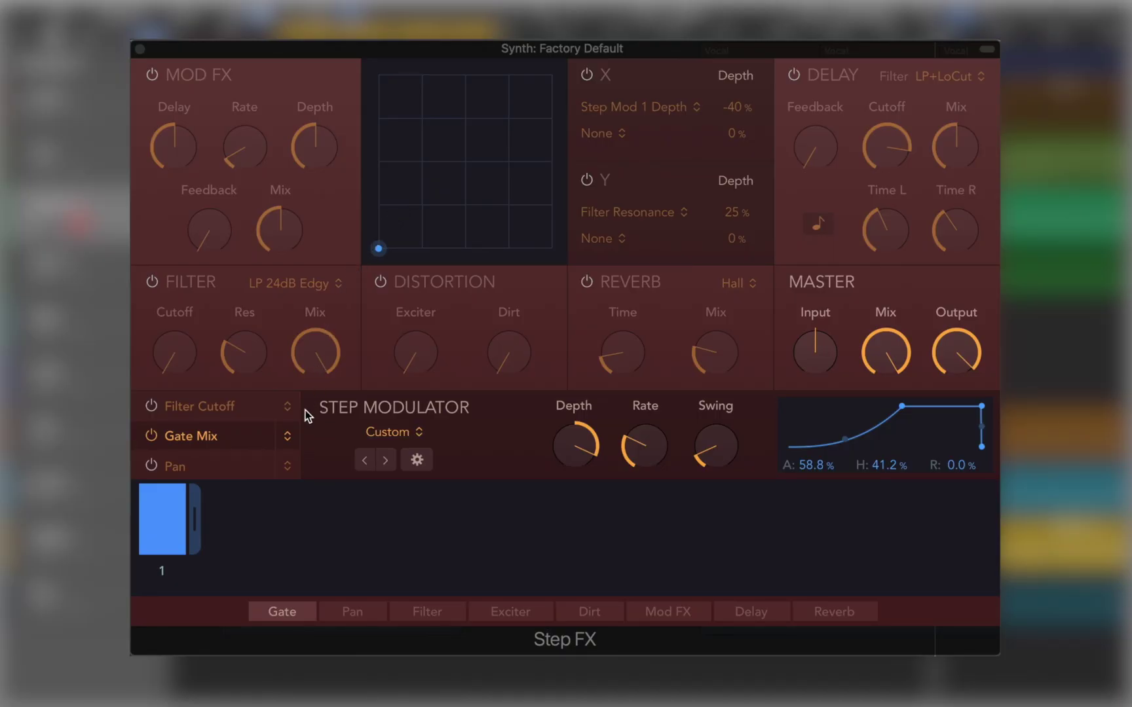
{"action": "left_click", "coordinate": [292, 436]}
{"action": "scroll", "coordinate": [272, 230], "scroll_direction": "down", "scroll_amount": 3}
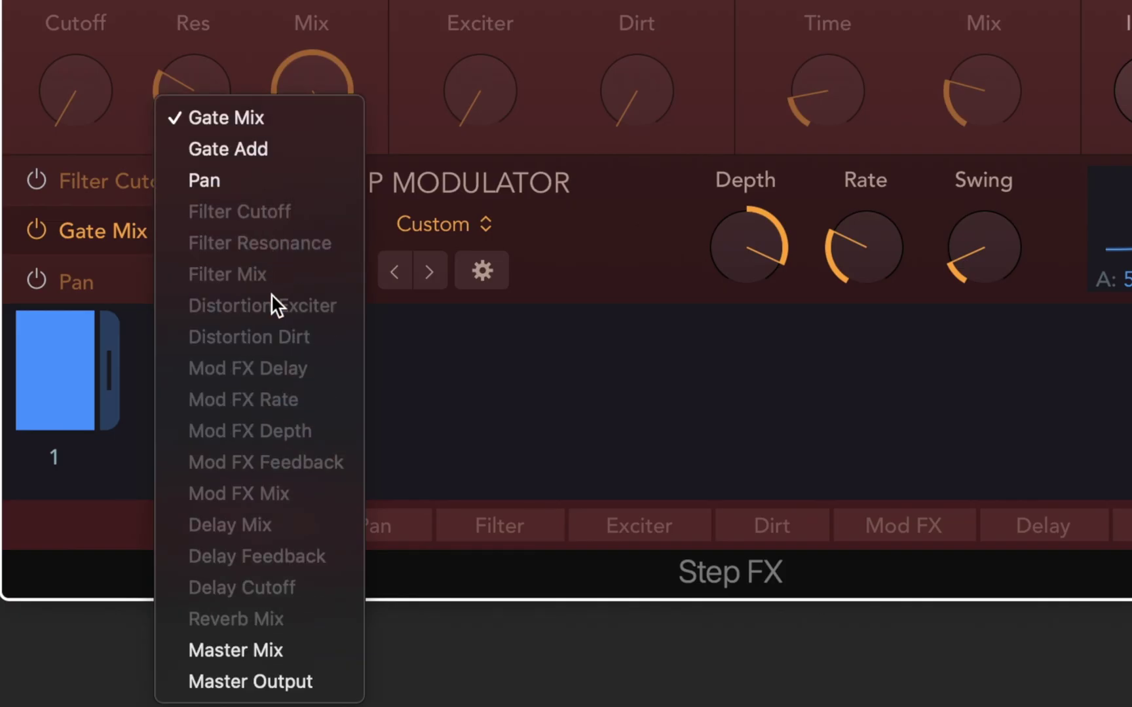
Route the modulation lane to Master Output and load the LFO Ramp Up step pattern
{"action": "left_click", "coordinate": [242, 678]}
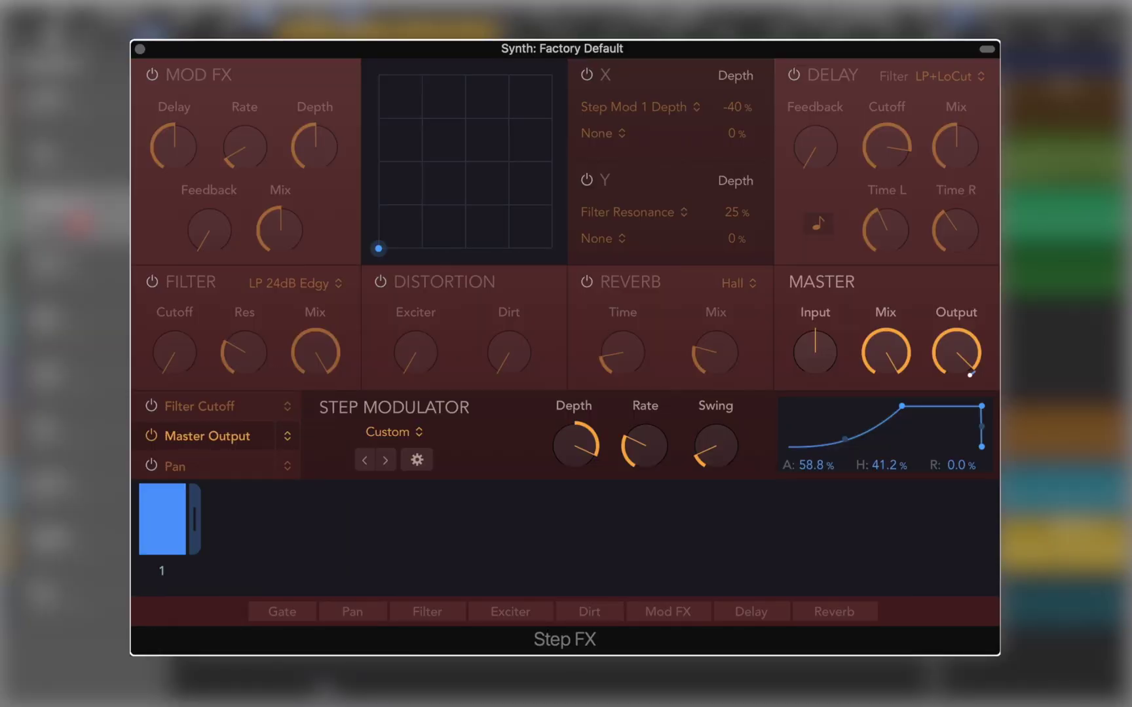
{"action": "left_click", "coordinate": [382, 433]}
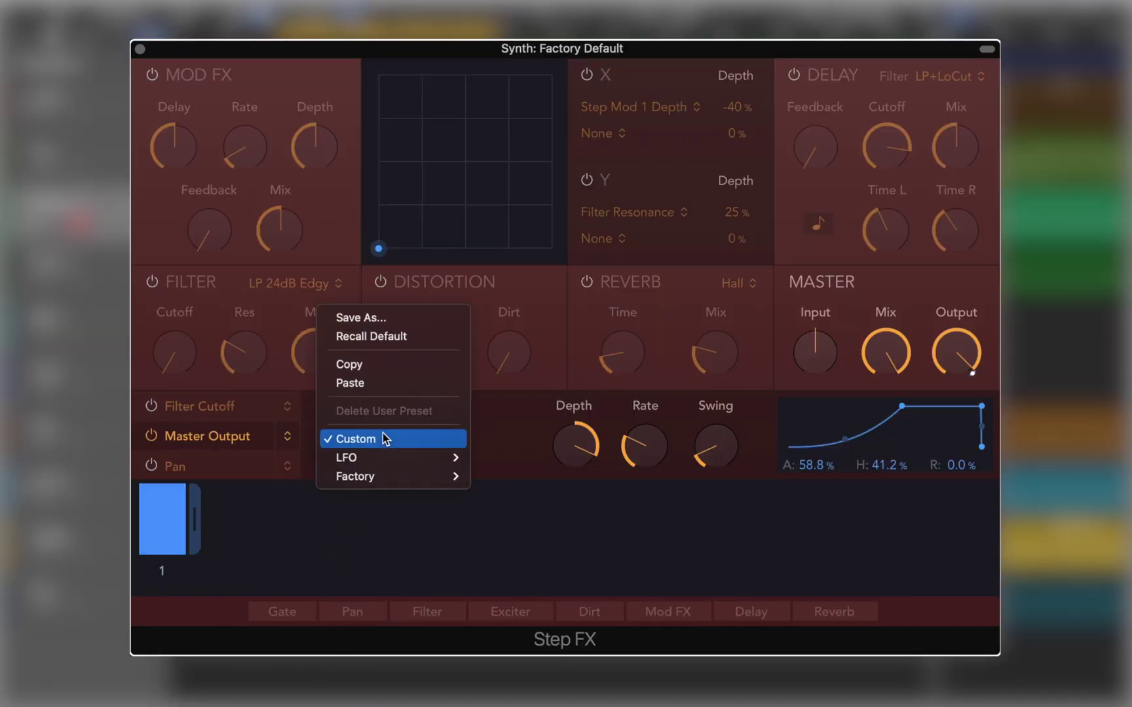
{"action": "mouse_move", "coordinate": [383, 456]}
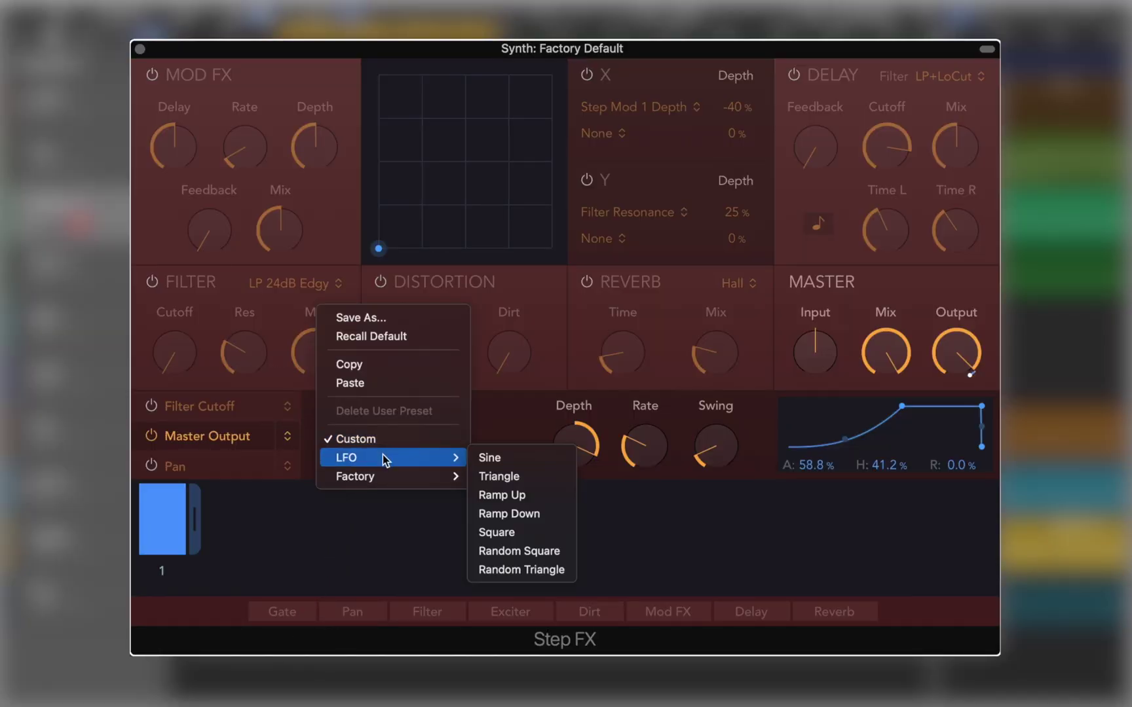
{"action": "left_click", "coordinate": [486, 495]}
Speed the step rate to 1/32 and bring Output down to -24.2 dB
{"action": "left_click_drag", "start_coordinate": [643, 447], "coordinate": [639, 412]}
{"action": "left_click_drag", "start_coordinate": [660, 365], "coordinate": [676, 330]}
{"action": "mouse_move", "coordinate": [658, 420]}
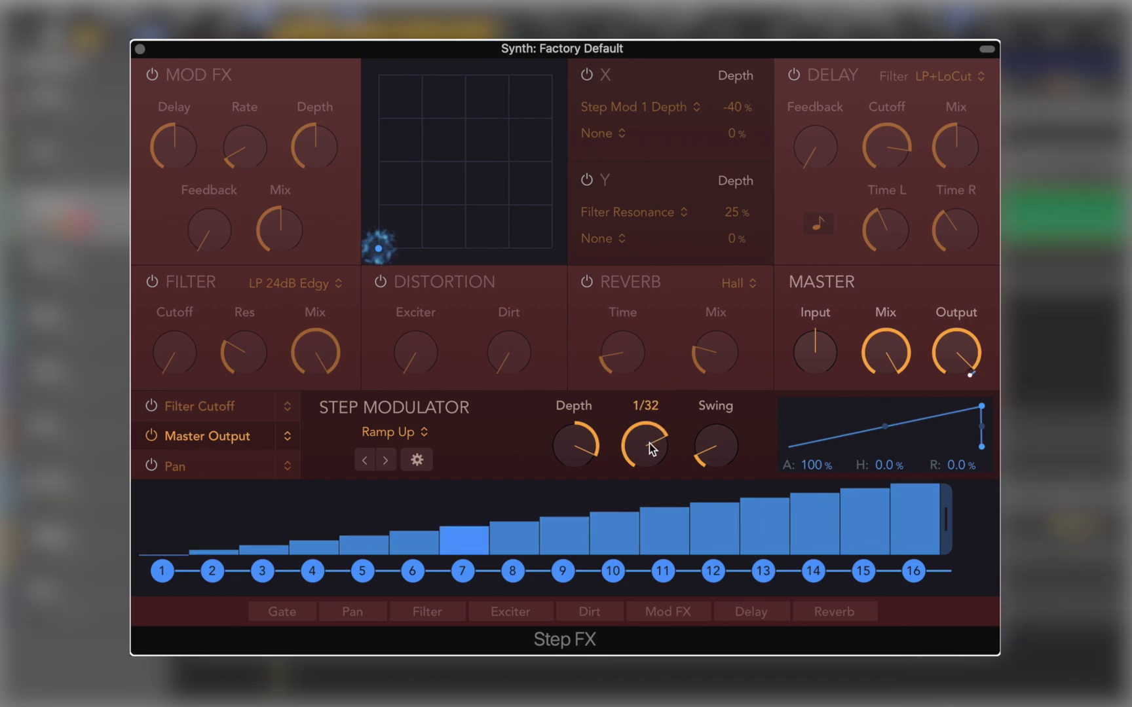
{"action": "left_click_drag", "start_coordinate": [952, 347], "coordinate": [927, 522]}
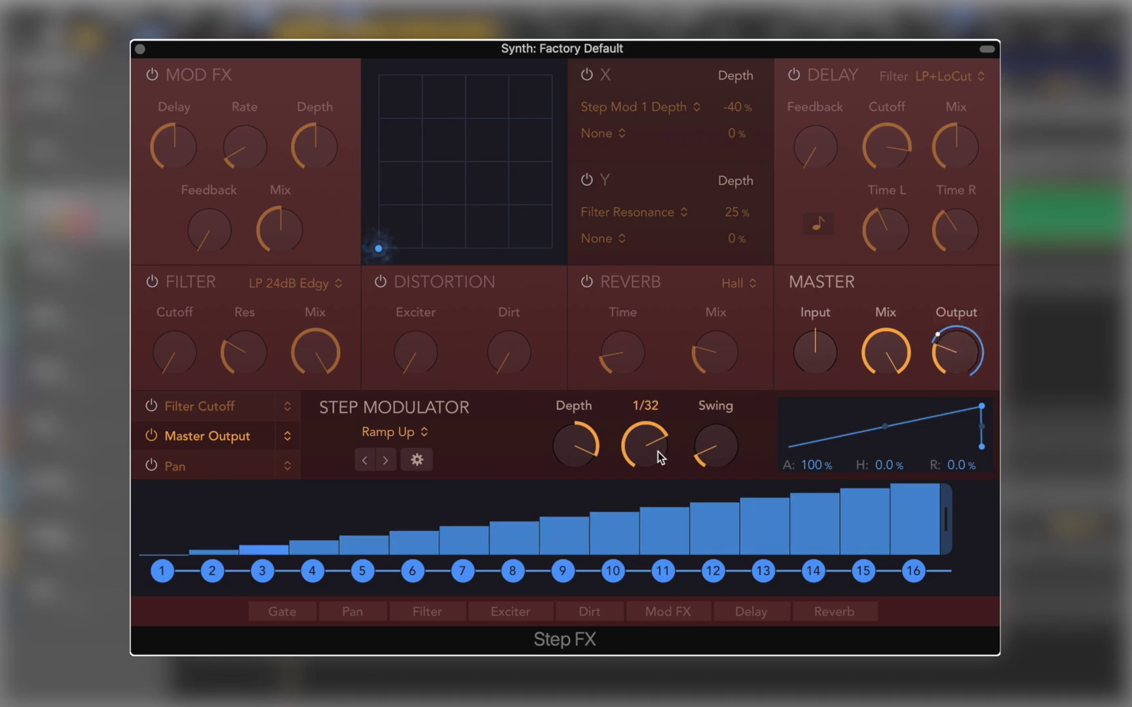
{"action": "left_click_drag", "start_coordinate": [658, 452], "coordinate": [682, 407]}
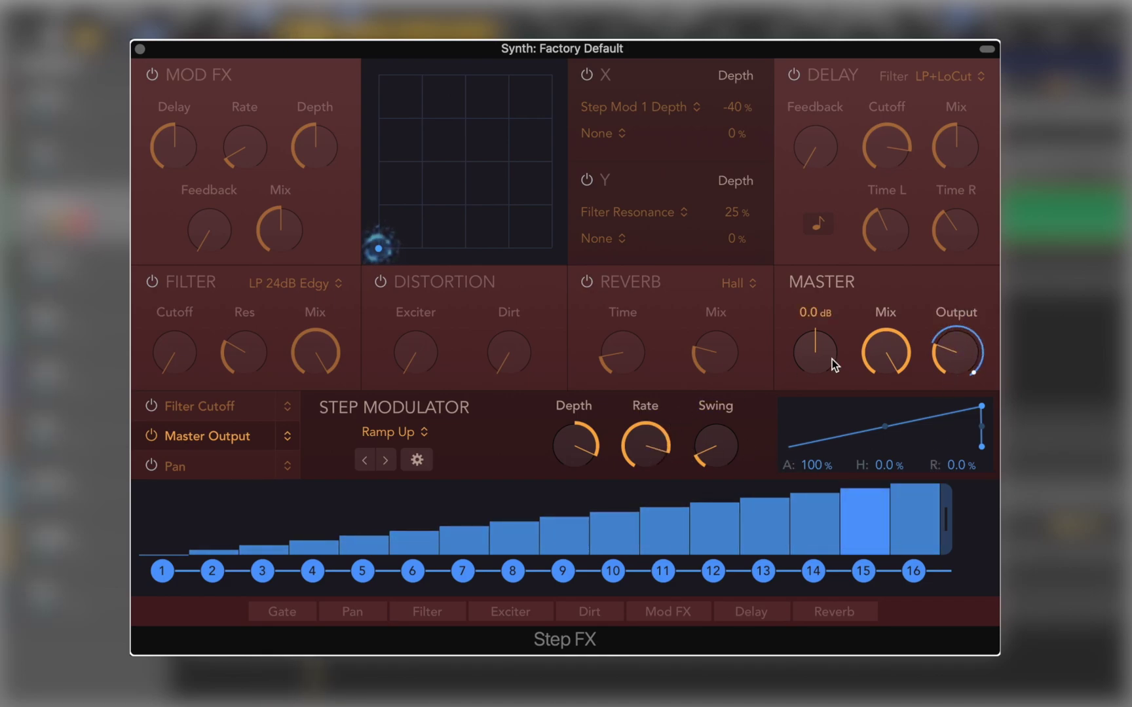
{"action": "left_click_drag", "start_coordinate": [961, 349], "coordinate": [963, 352]}
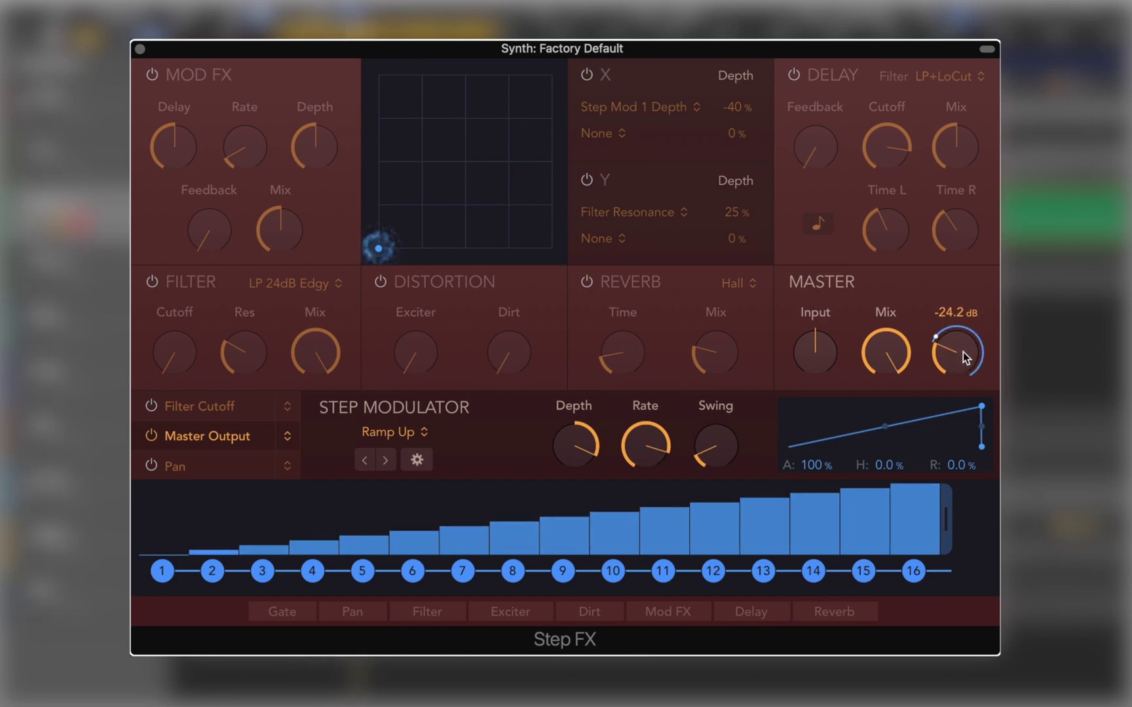
Set Master Output modulation depth to -28.6%, tweak the envelope curve, and toggle step 2 off and on
{"action": "left_click_drag", "start_coordinate": [583, 450], "coordinate": [598, 430]}
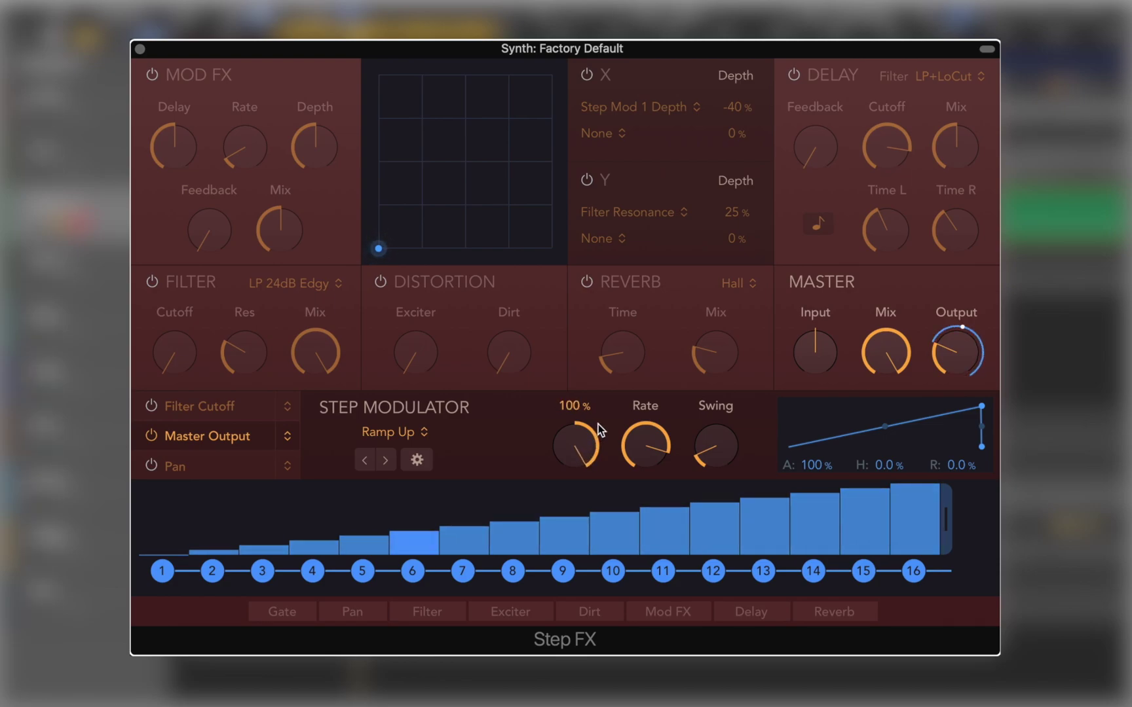
{"action": "left_click_drag", "start_coordinate": [576, 445], "coordinate": [551, 608]}
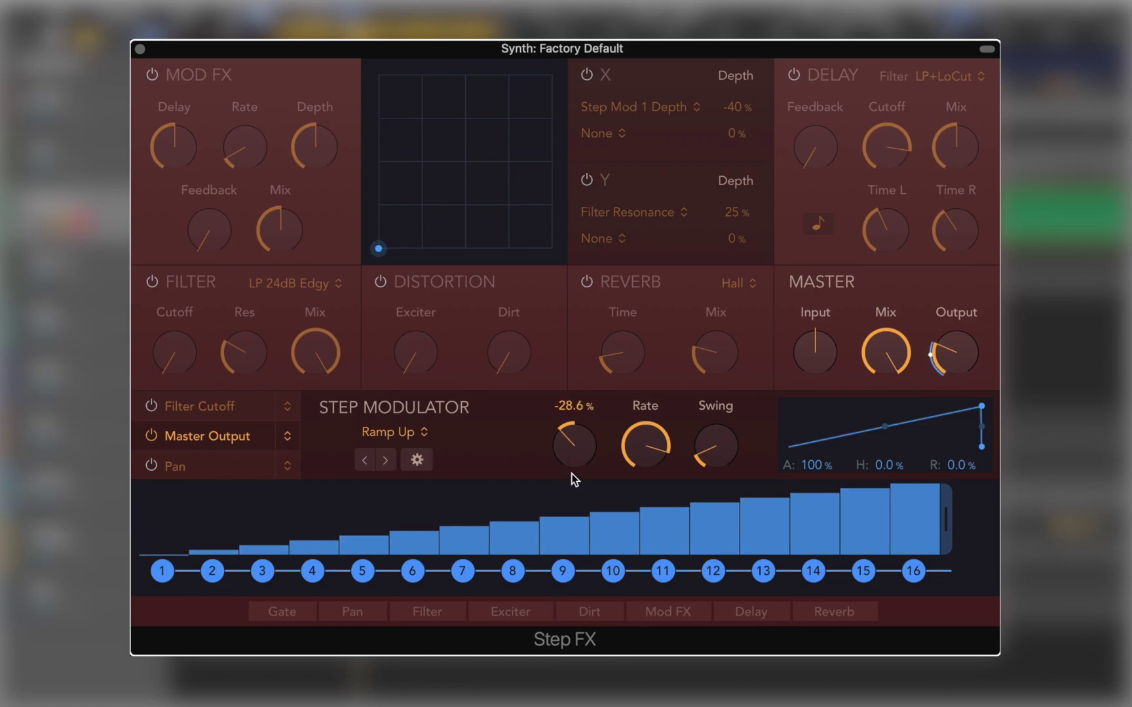
{"action": "left_click_drag", "start_coordinate": [572, 479], "coordinate": [590, 397]}
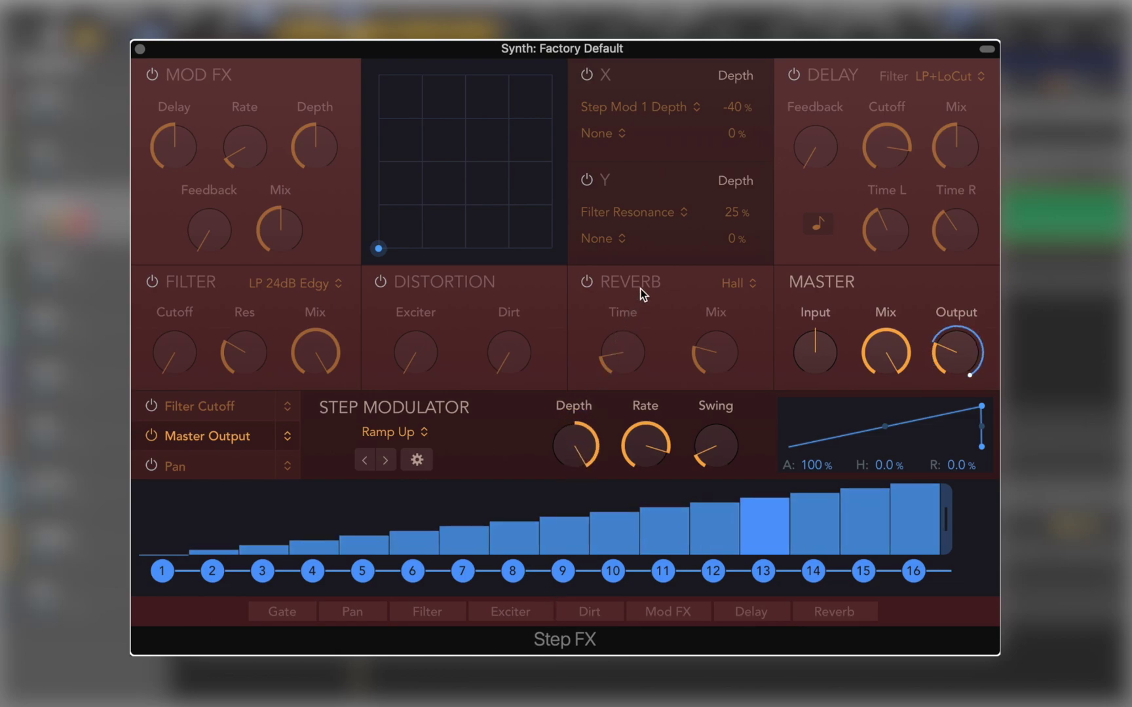
{"action": "left_click", "coordinate": [890, 429]}
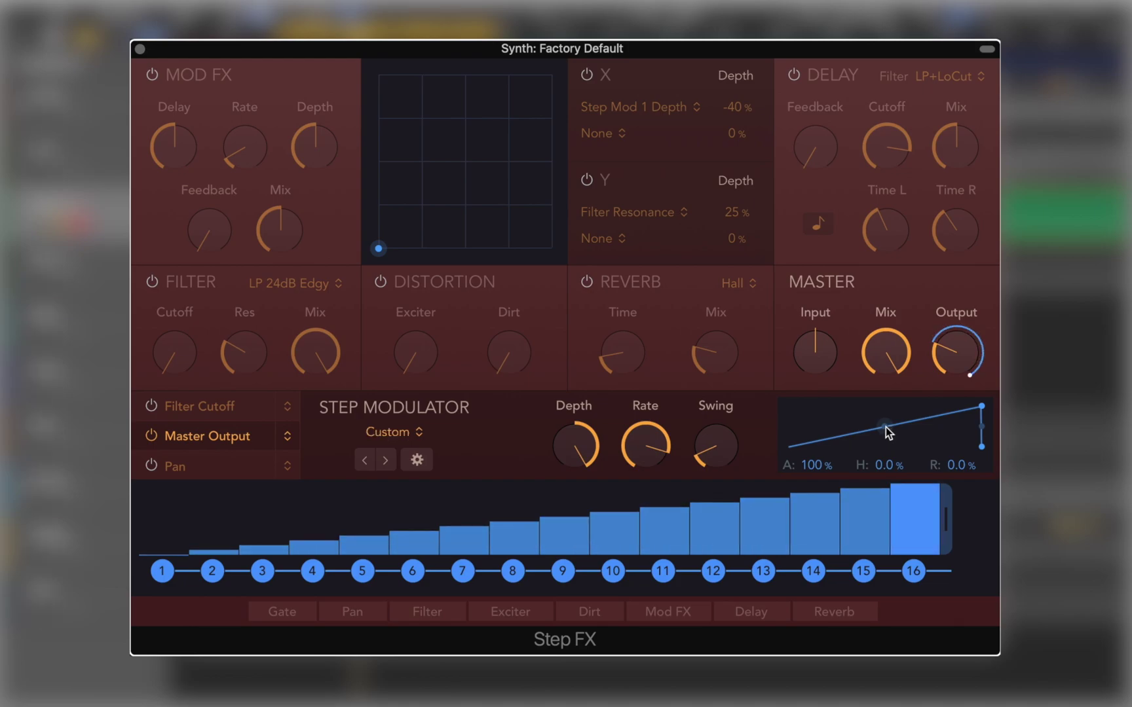
{"action": "left_click", "coordinate": [200, 571]}
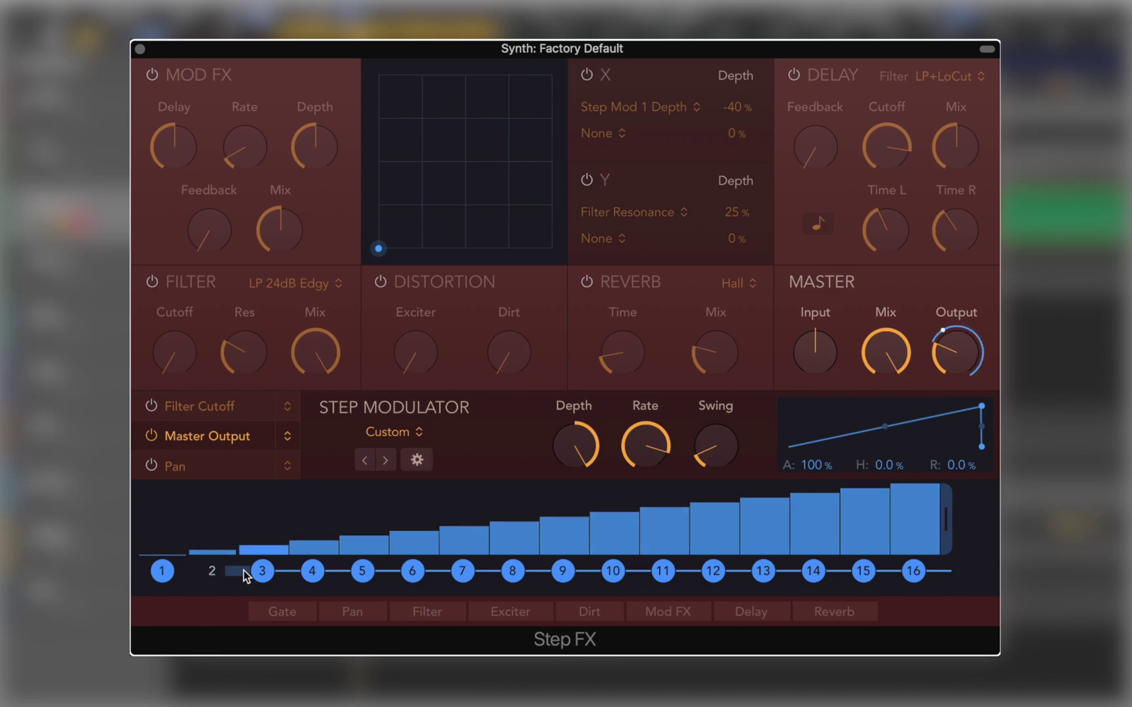
{"action": "left_click", "coordinate": [244, 572]}
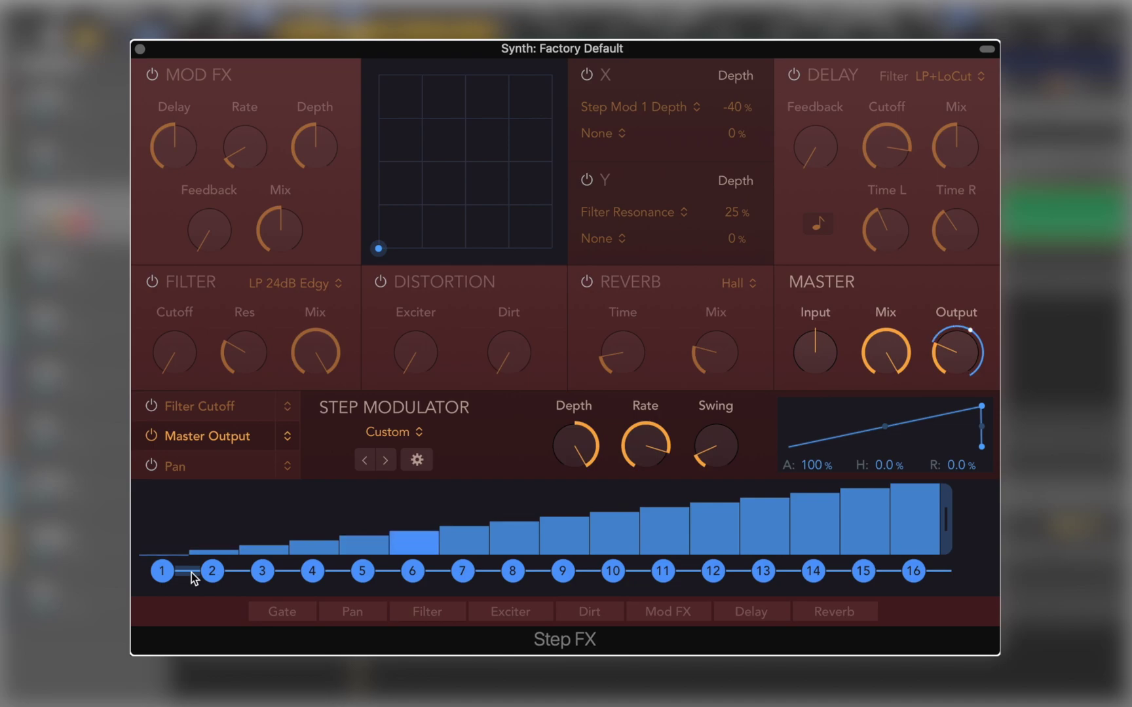
Enable Filter Cutoff stepping and the Filter, shortened to one step (A 2.0%, H 7.0%, R 91.0%)
{"action": "left_click", "coordinate": [210, 411]}
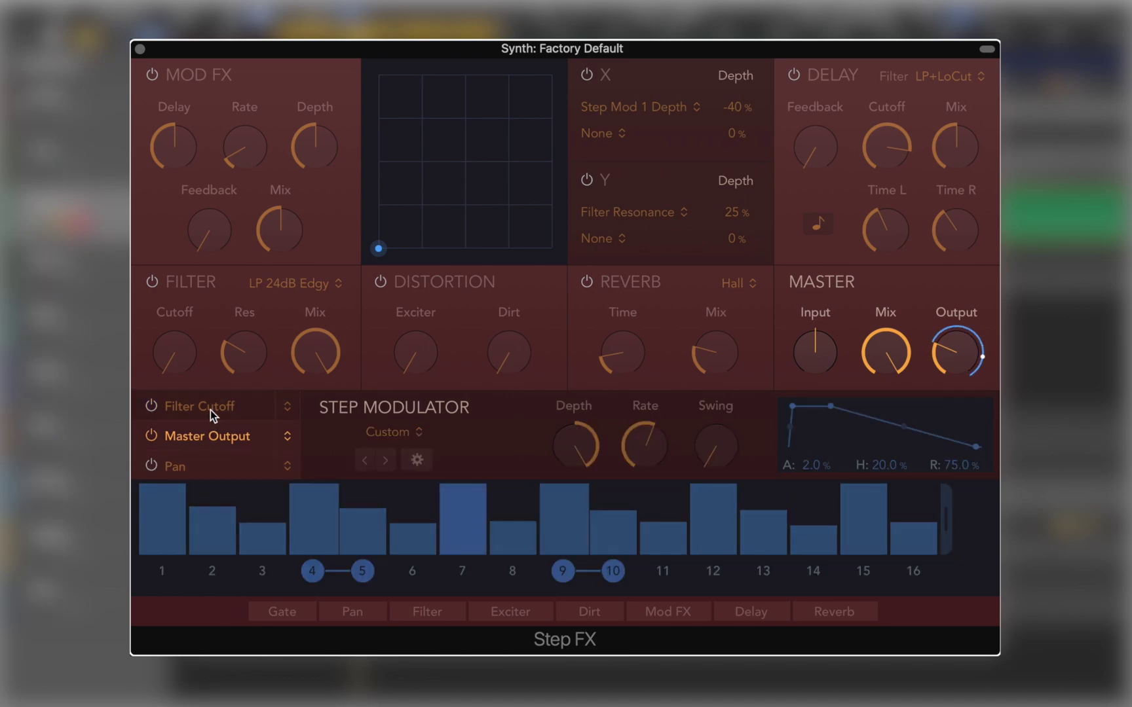
{"action": "left_click", "coordinate": [155, 407]}
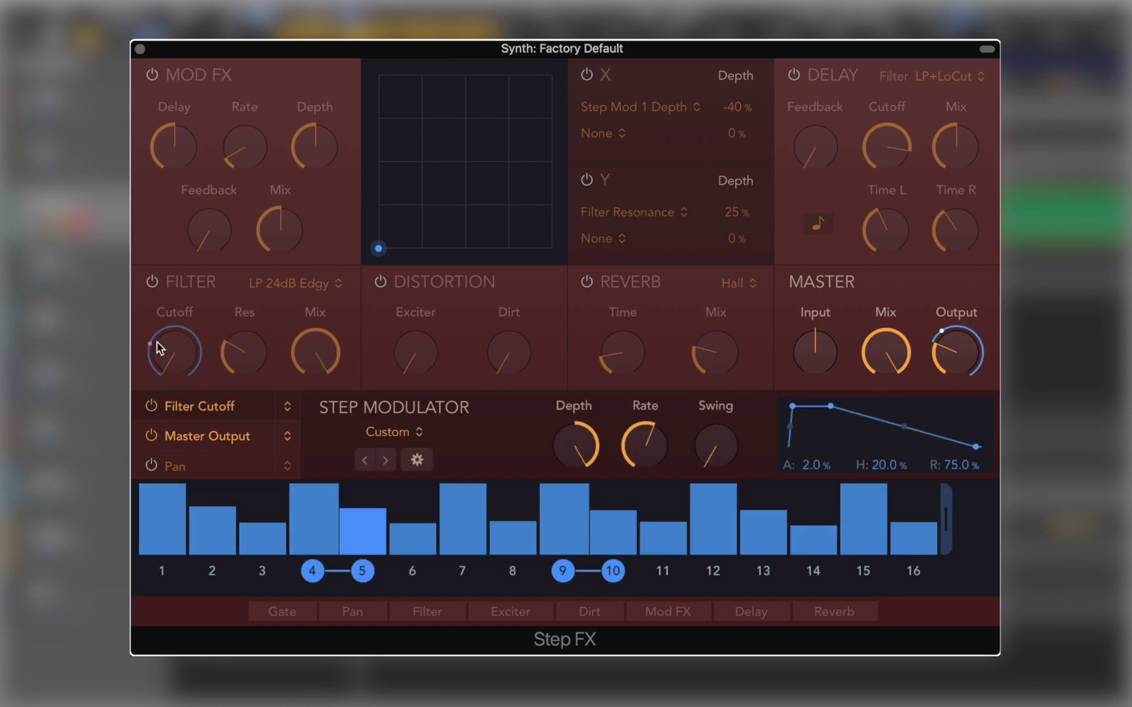
{"action": "left_click", "coordinate": [156, 283]}
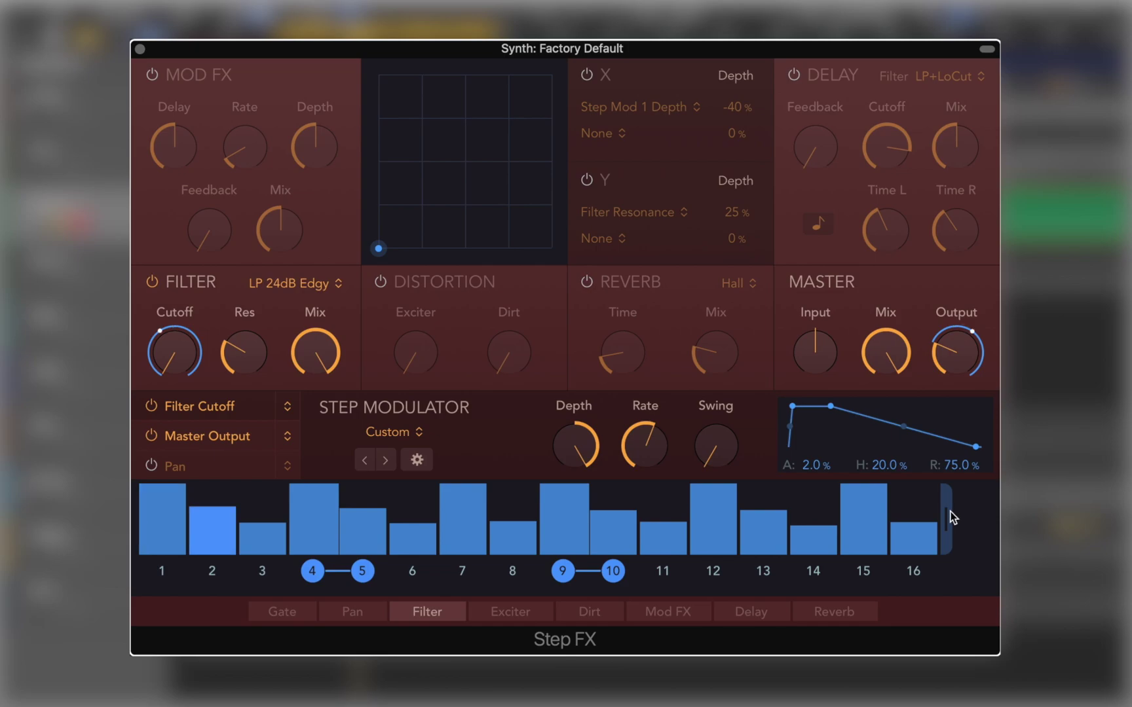
{"action": "left_click_drag", "start_coordinate": [951, 512], "coordinate": [215, 541]}
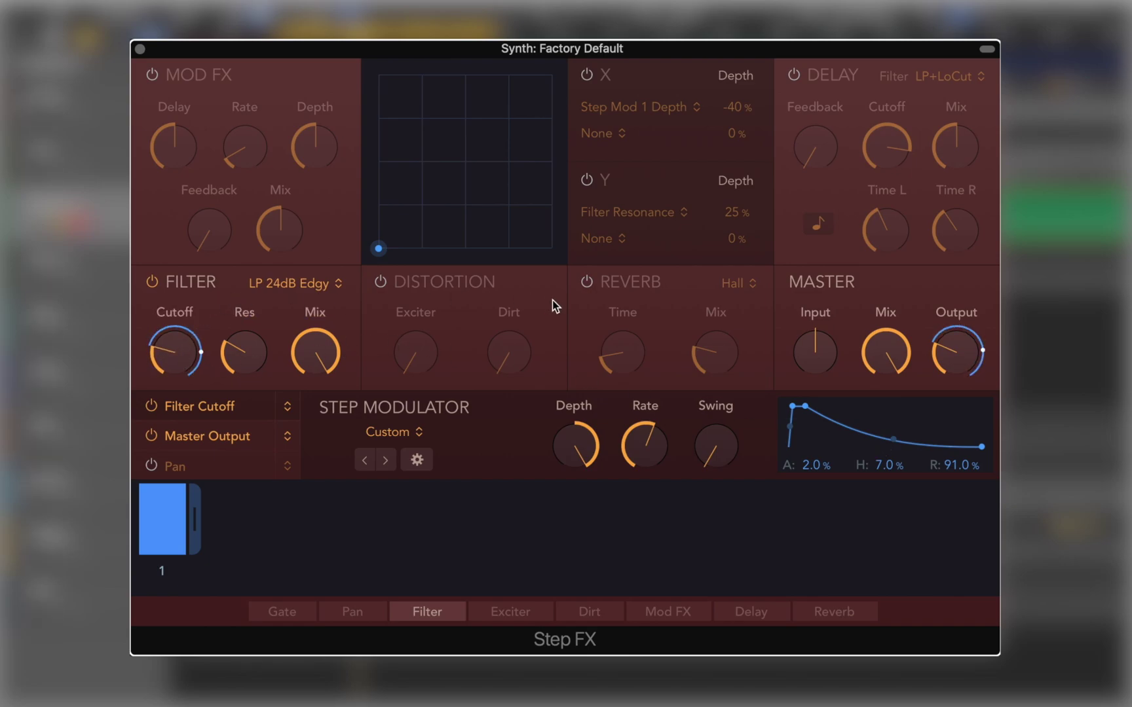
With Master Output modulation muted, lower cutoff and depth to ~60%, then restore Master Output at -16.6 dB
{"action": "left_click", "coordinate": [152, 437]}
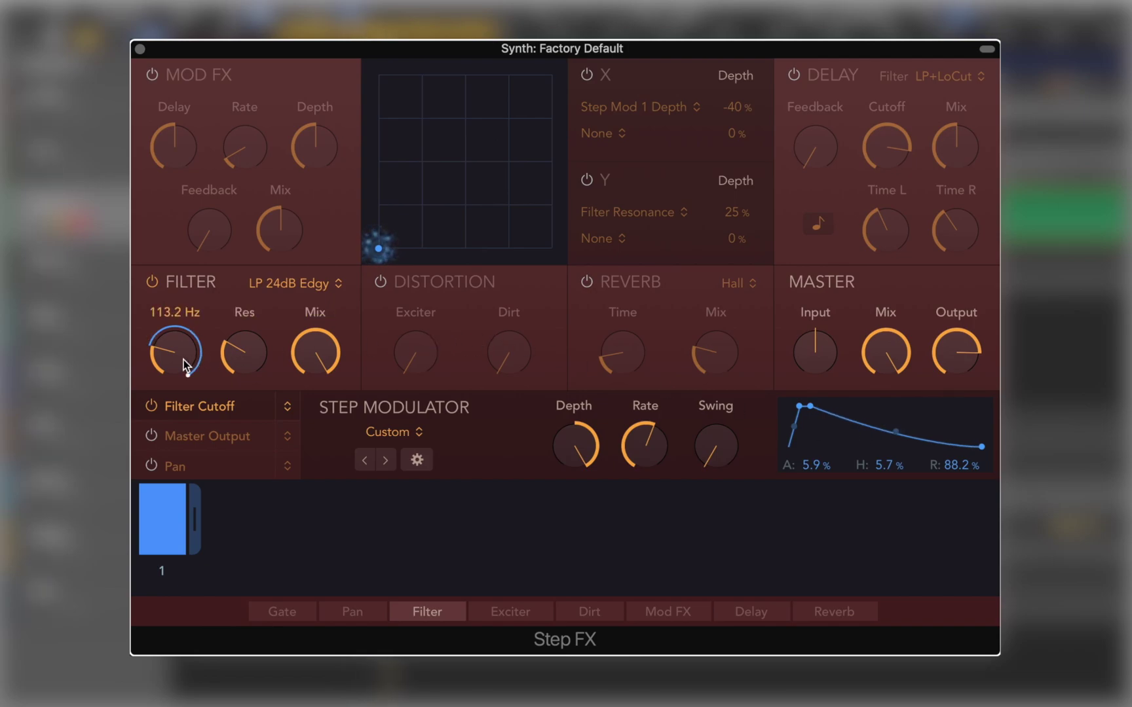
{"action": "left_click_drag", "start_coordinate": [218, 306], "coordinate": [212, 320]}
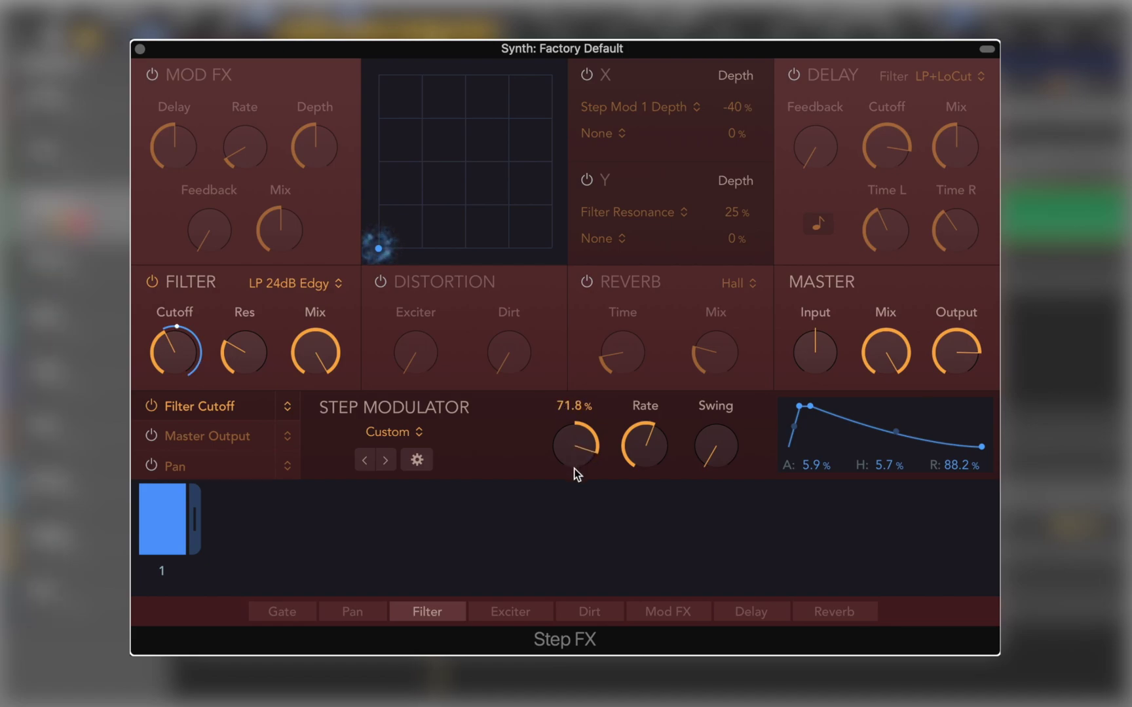
{"action": "left_click_drag", "start_coordinate": [574, 468], "coordinate": [572, 484]}
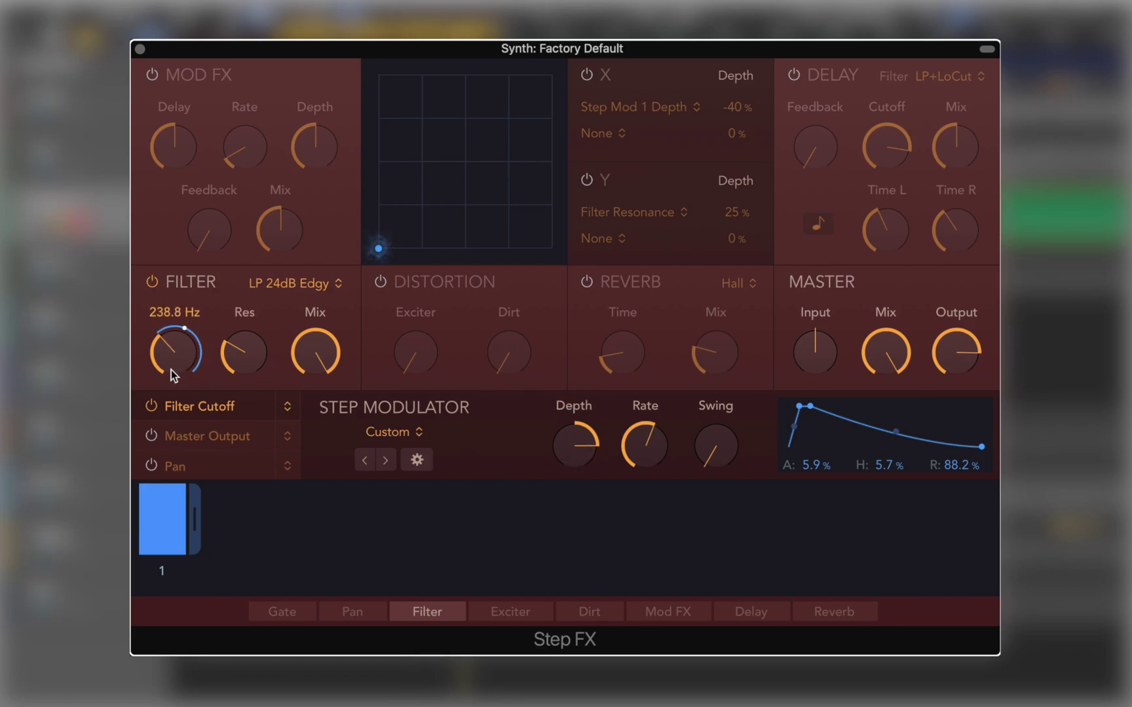
{"action": "left_click", "coordinate": [151, 436]}
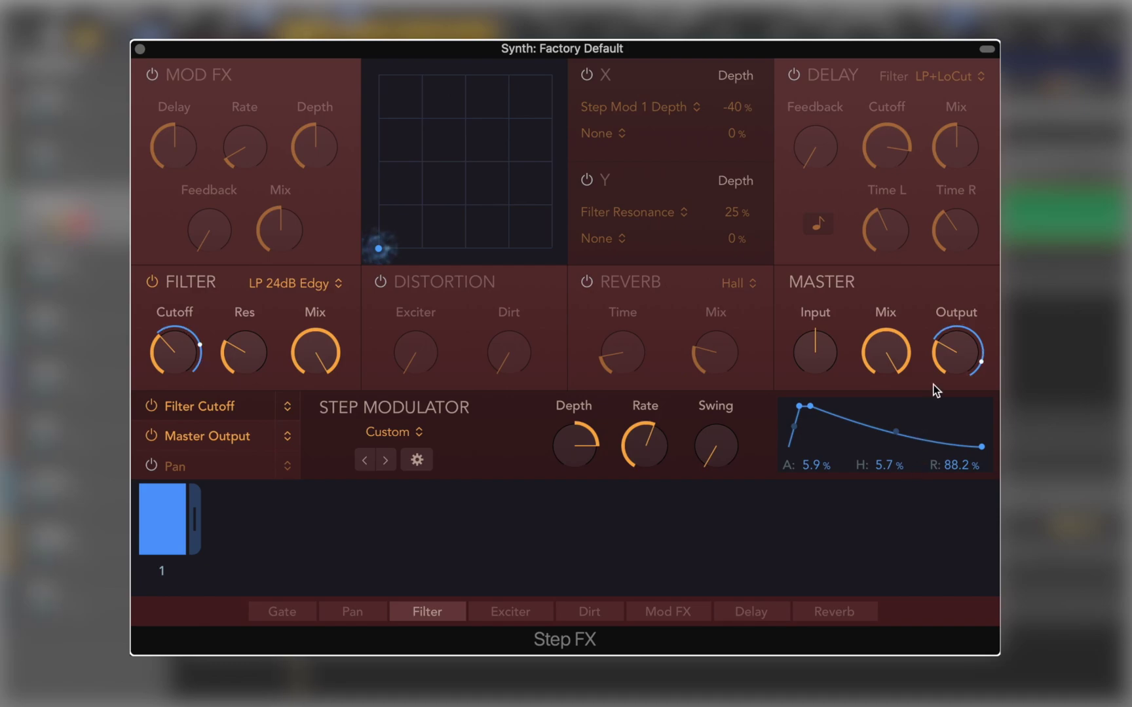
{"action": "left_click_drag", "start_coordinate": [949, 364], "coordinate": [953, 355]}
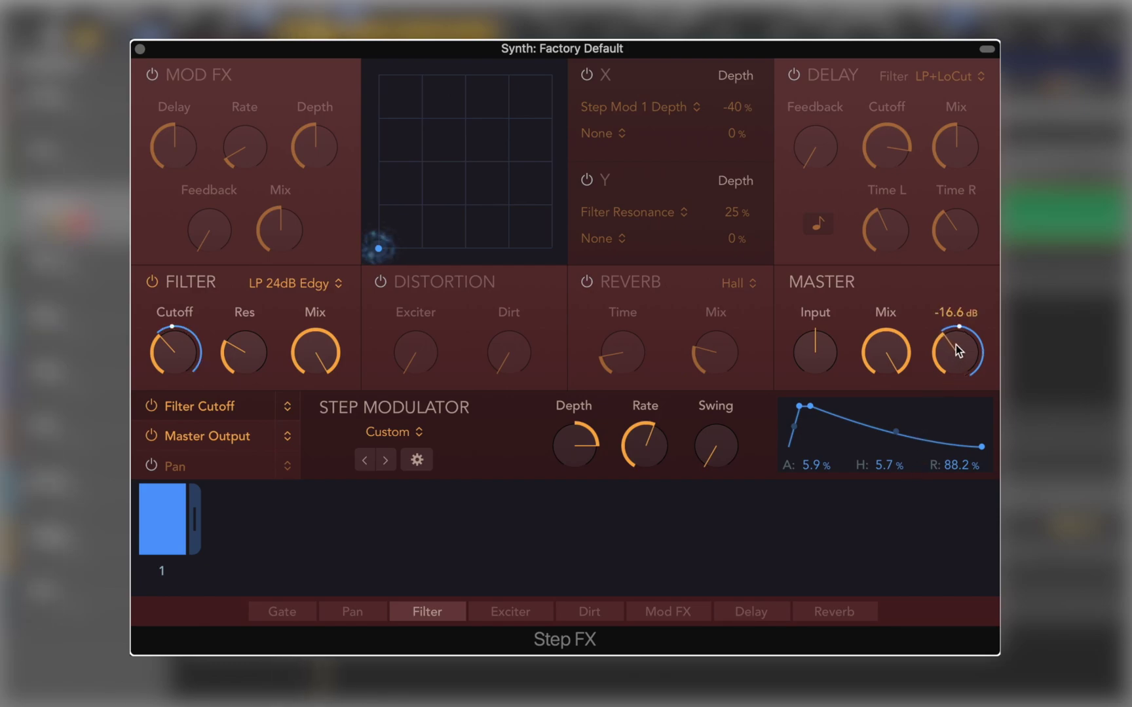
Lower the Master Output ramp depth to about 62% and switch on Distortion with some Dirt
{"action": "left_click", "coordinate": [268, 444]}
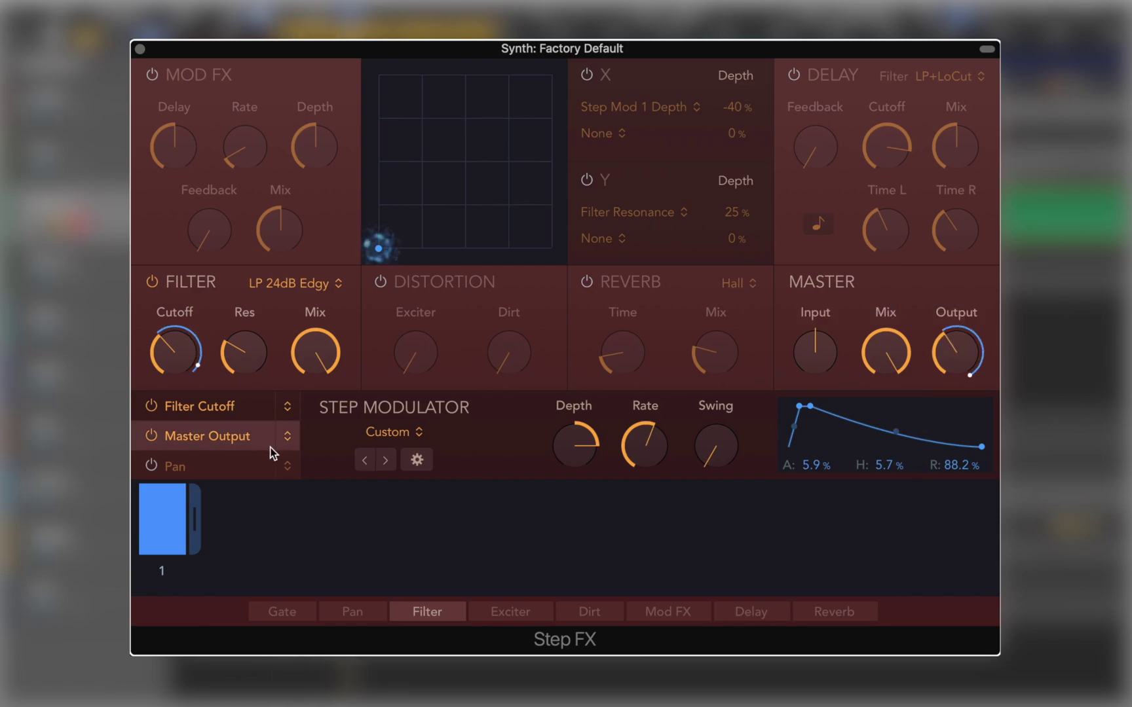
{"action": "left_click_drag", "start_coordinate": [579, 457], "coordinate": [578, 494]}
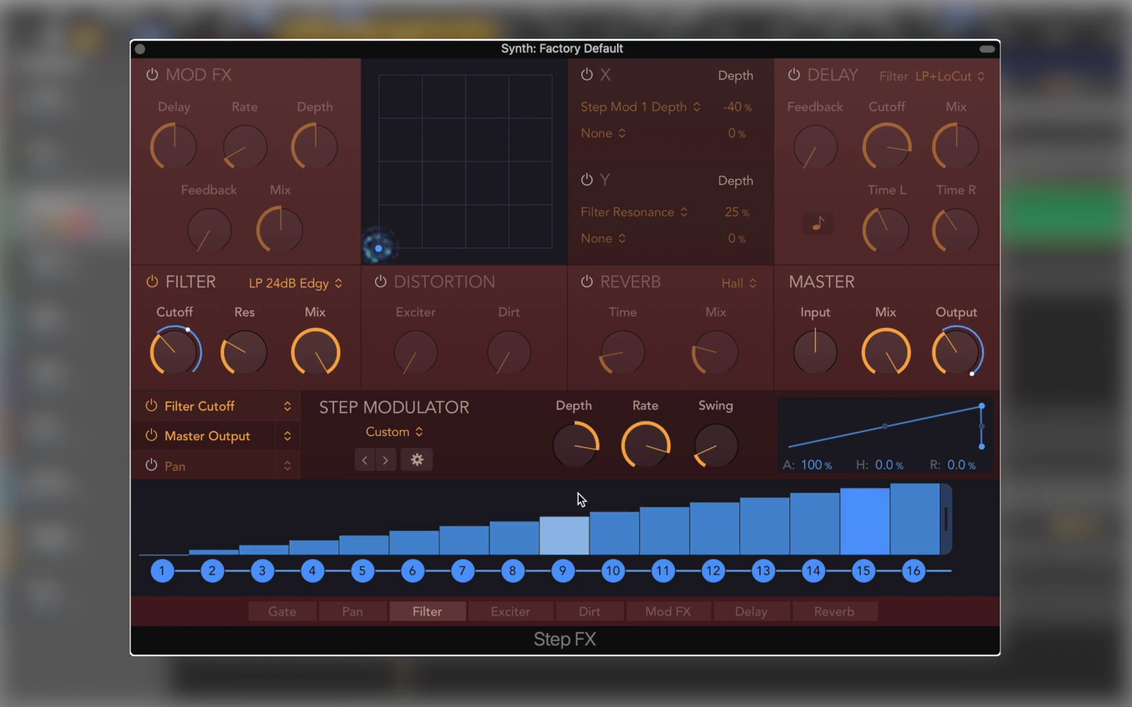
{"action": "left_click", "coordinate": [381, 282]}
{"action": "mouse_move", "coordinate": [512, 344]}
{"action": "left_mouse_down"}
{"action": "mouse_move", "coordinate": [528, 338]}
{"action": "mouse_move", "coordinate": [530, 310]}
{"action": "mouse_move", "coordinate": [514, 341]}
{"action": "mouse_move", "coordinate": [520, 329]}
{"action": "left_mouse_up"}
Set filter resonance to zero, raise Dirt to 30%, and enable Pan modulation
{"action": "left_click_drag", "start_coordinate": [272, 337], "coordinate": [260, 436]}
{"action": "left_click_drag", "start_coordinate": [515, 354], "coordinate": [438, 279]}
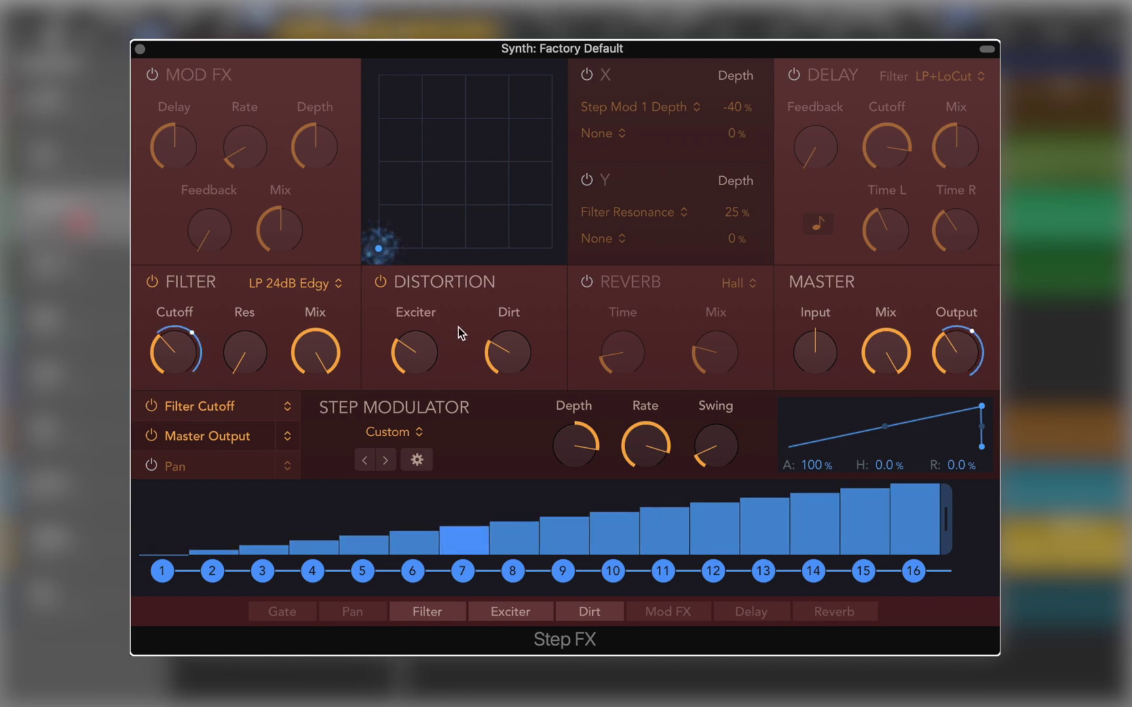
{"action": "left_click", "coordinate": [152, 467]}
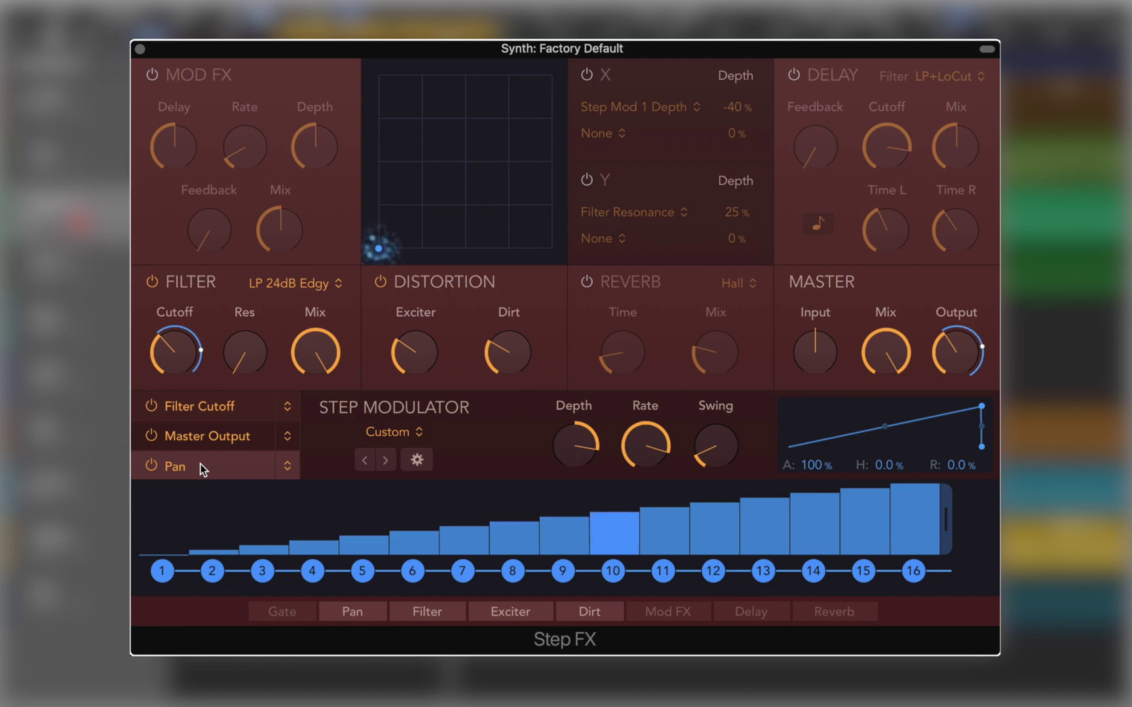